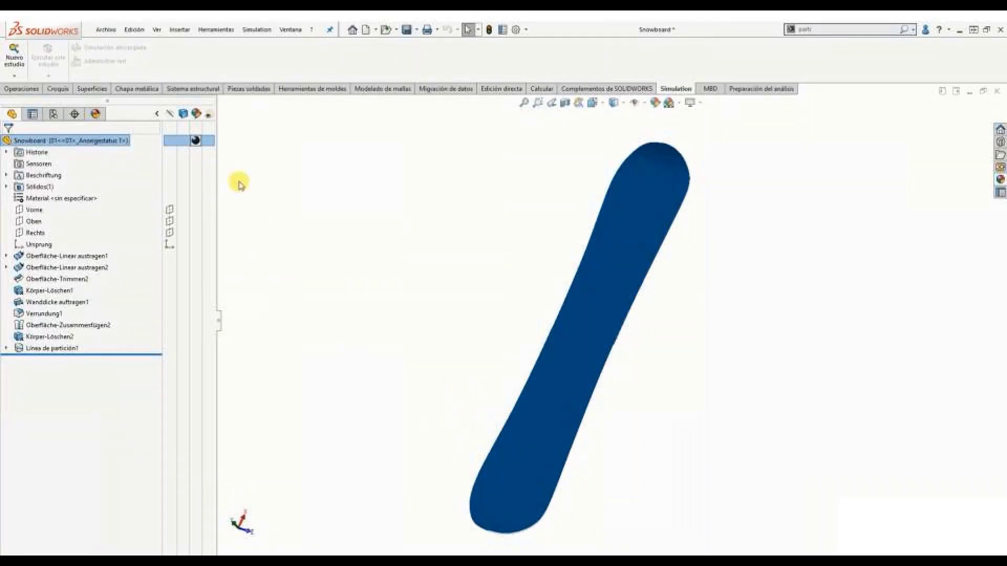
Step: Create a static analysis study named "Analisis Composites" for the snowboard
{"action": "left_click", "coordinate": [15, 76]}
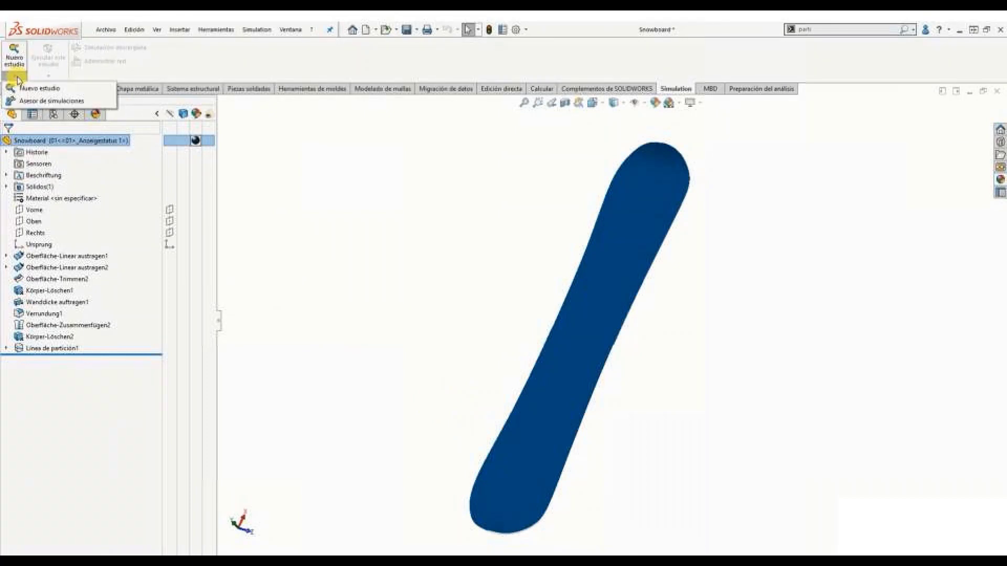
{"action": "left_click", "coordinate": [74, 93]}
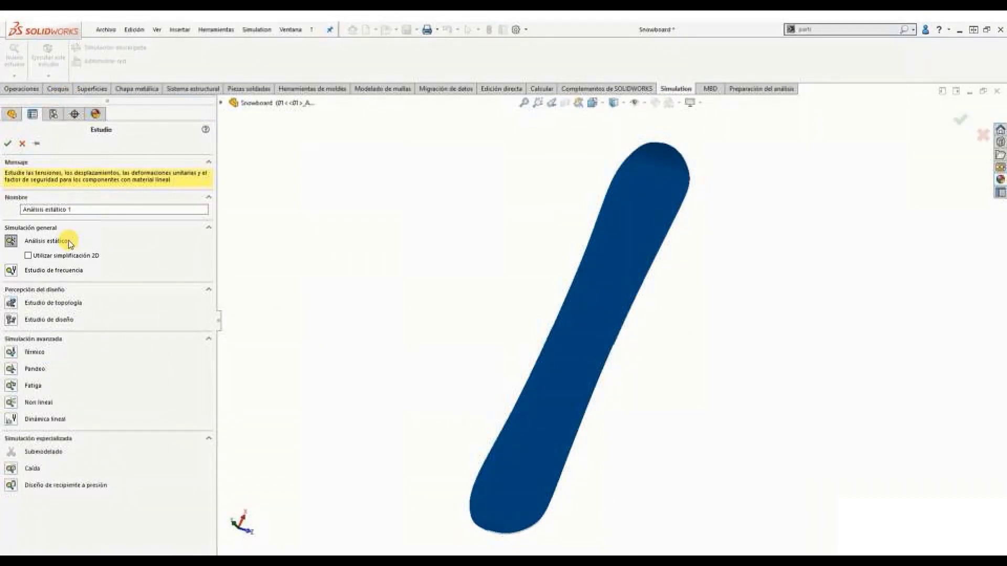
{"action": "type", "text": "An"}
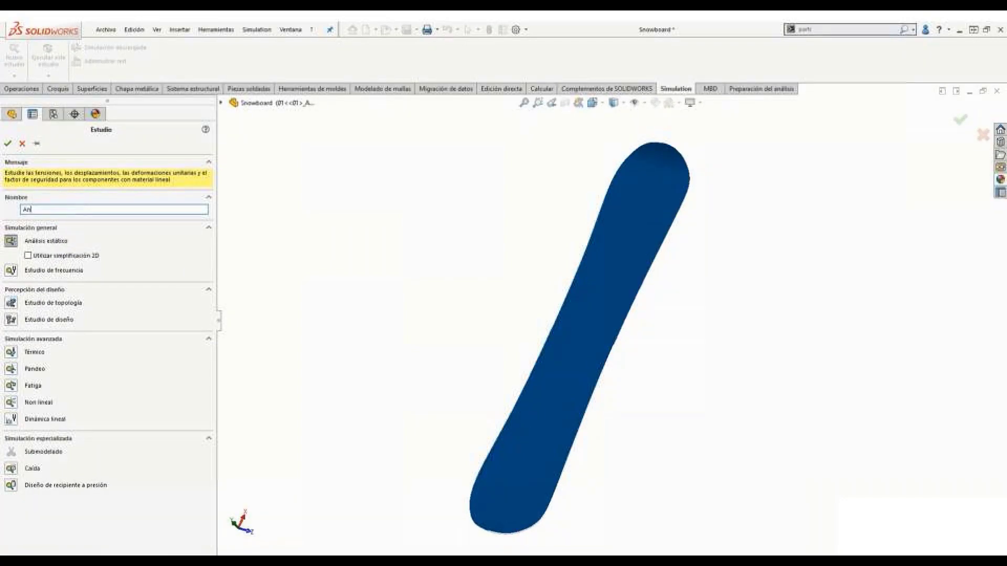
{"action": "type", "text": "álisis"}
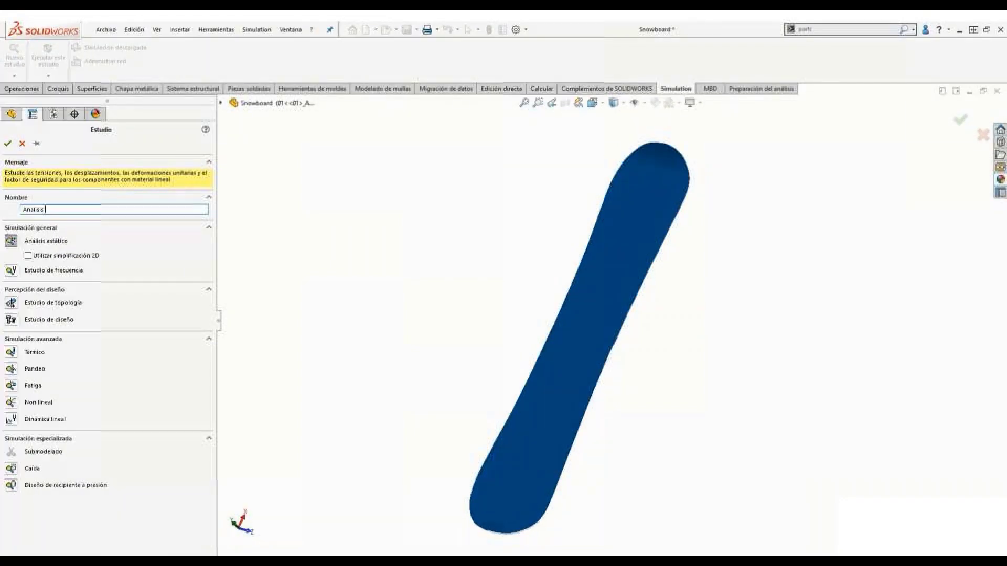
{"action": "type", "text": " Composites"}
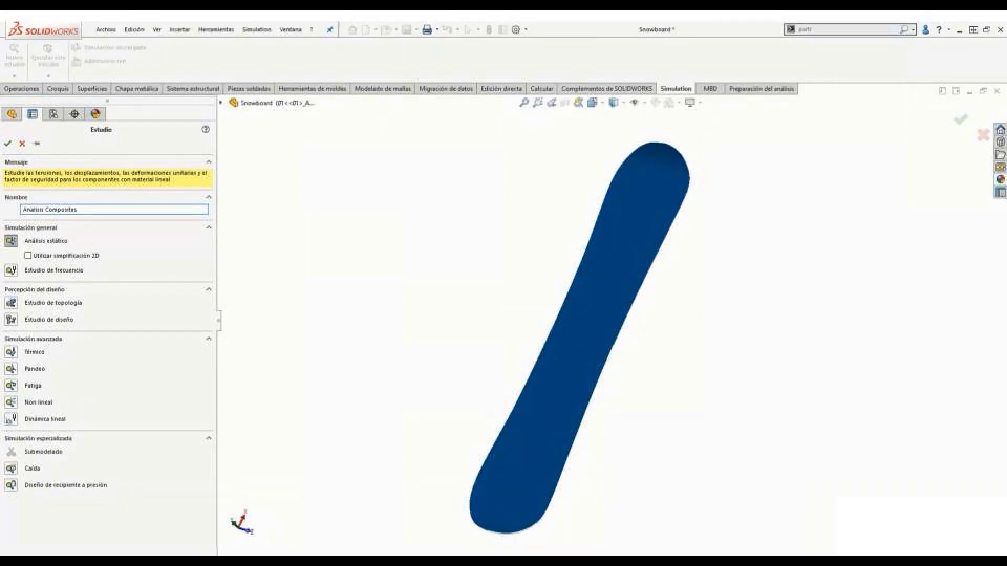
{"action": "left_click", "coordinate": [9, 143]}
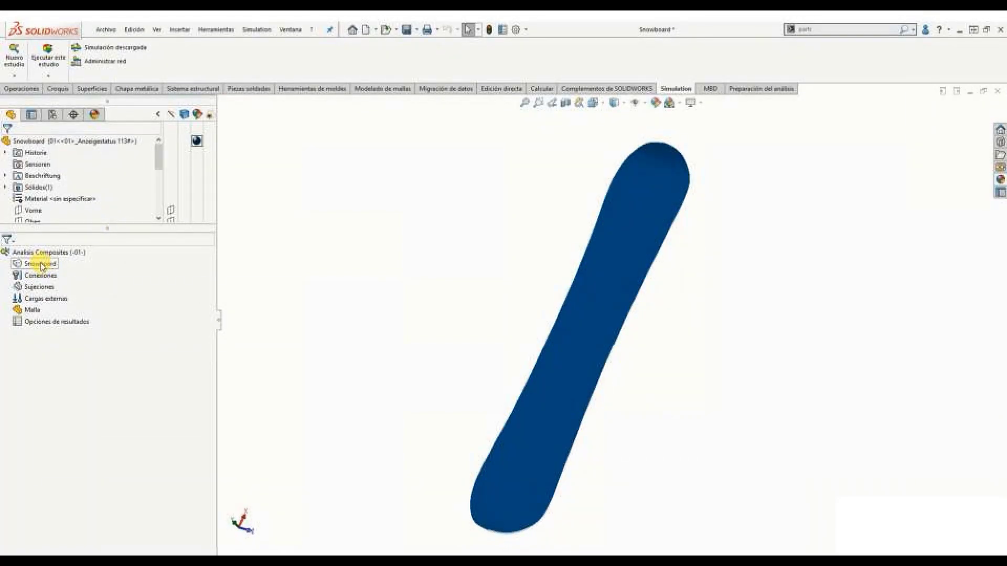
Step: Define thin mid-surface shells on the snowboard's four faces, including both circular binding areas, with the shell manager
{"action": "right_click", "coordinate": [42, 265]}
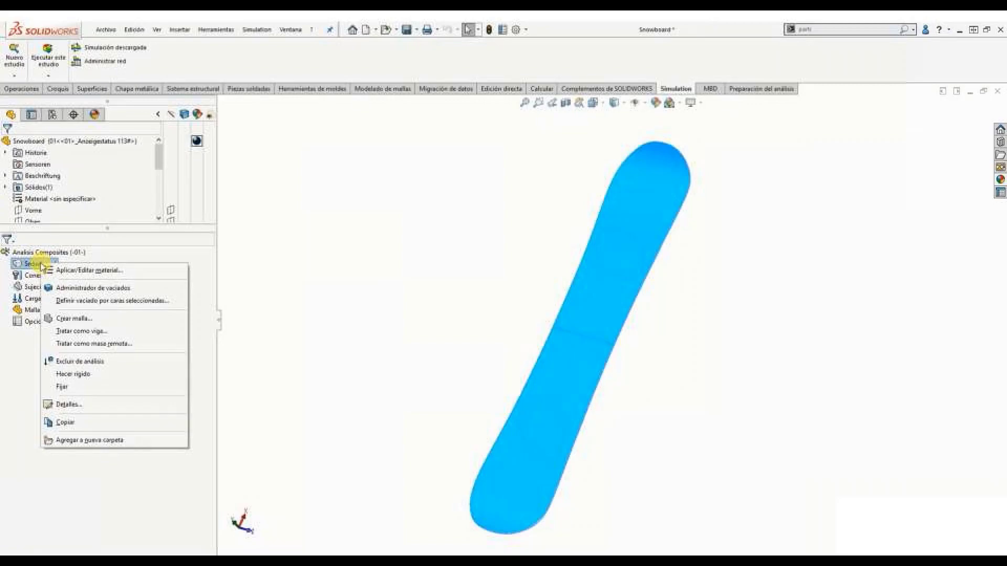
{"action": "left_click", "coordinate": [138, 290]}
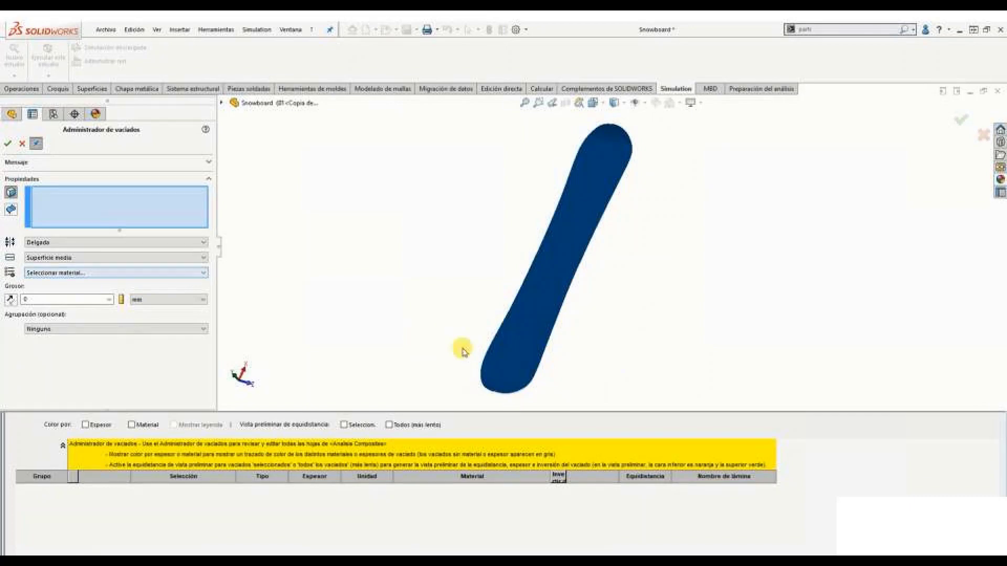
{"action": "left_click", "coordinate": [496, 369]}
{"action": "left_click", "coordinate": [528, 334]}
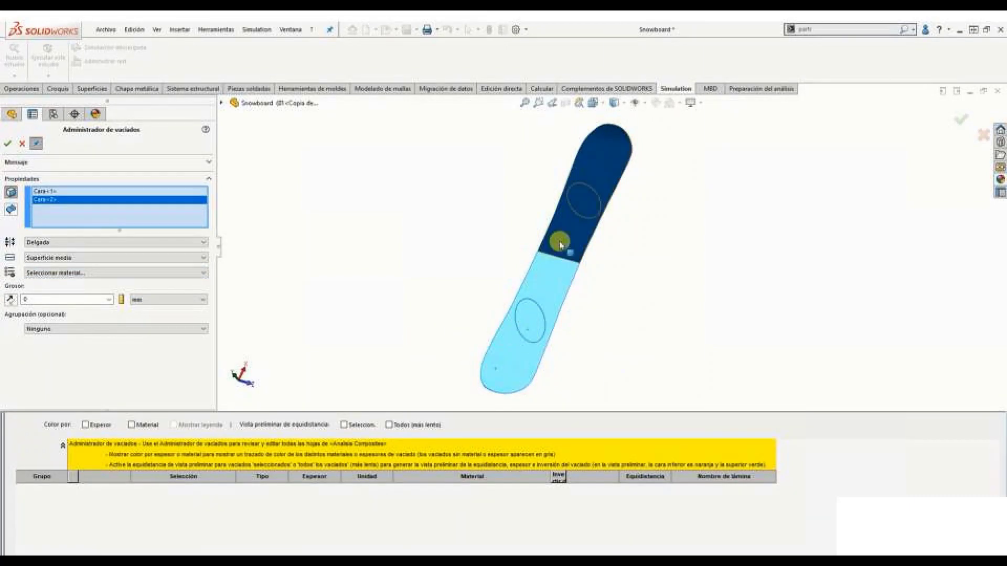
{"action": "left_click", "coordinate": [560, 241]}
{"action": "left_click", "coordinate": [583, 208]}
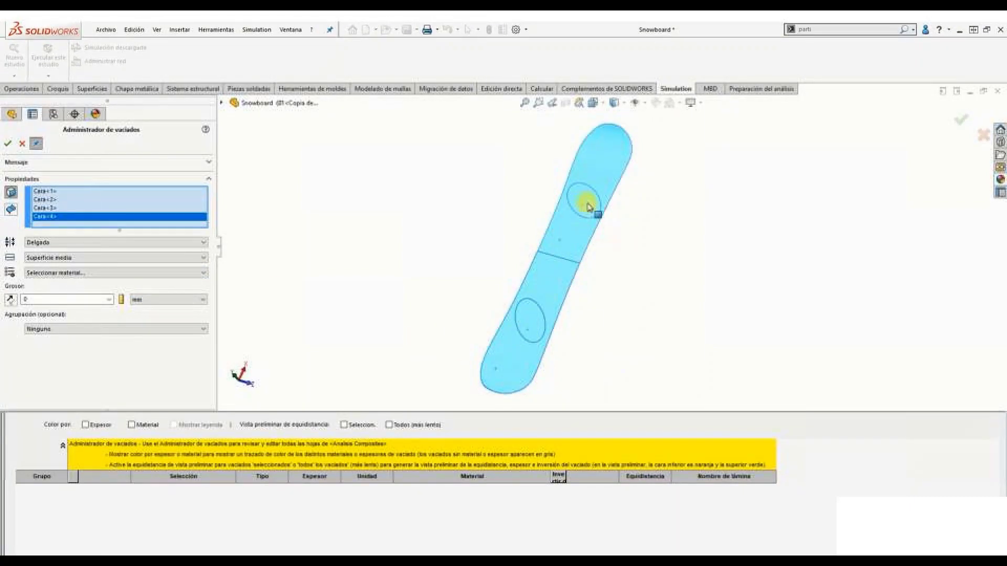
{"action": "left_click", "coordinate": [7, 144]}
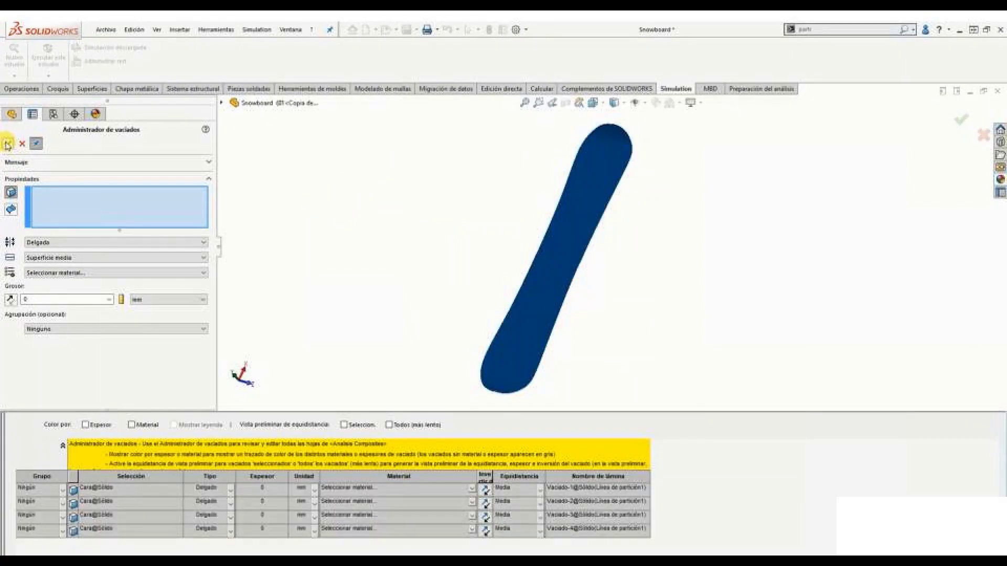
{"action": "left_click", "coordinate": [7, 144]}
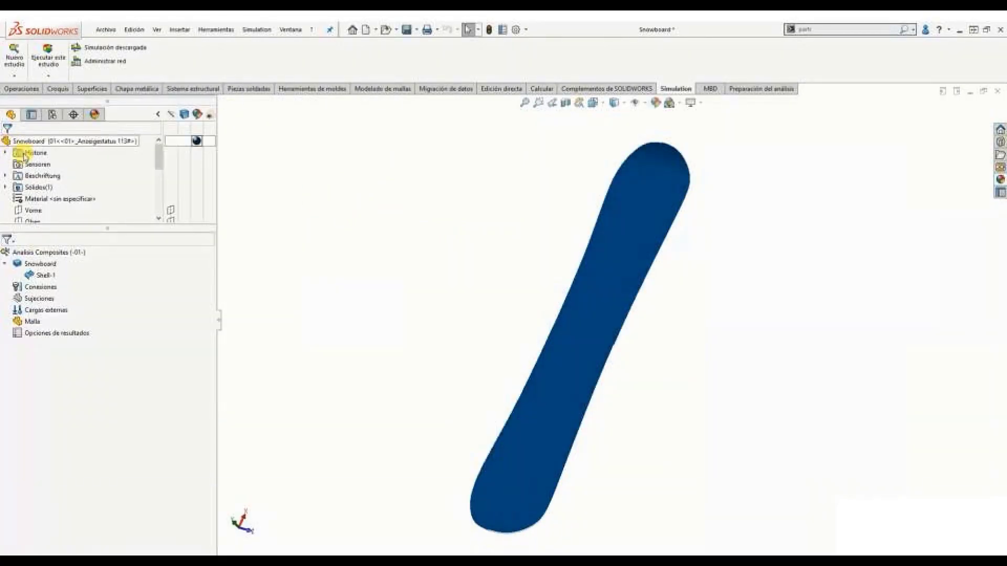
Step: Edit the snowboard's shell definition, changing its type to composite with a total of 6 plies
{"action": "left_click", "coordinate": [46, 276]}
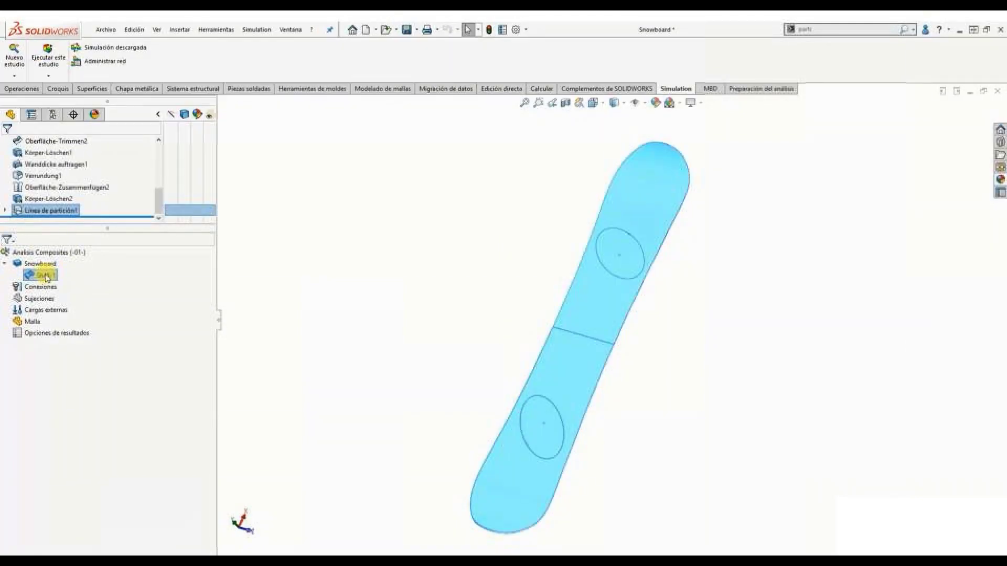
{"action": "right_click", "coordinate": [47, 278]}
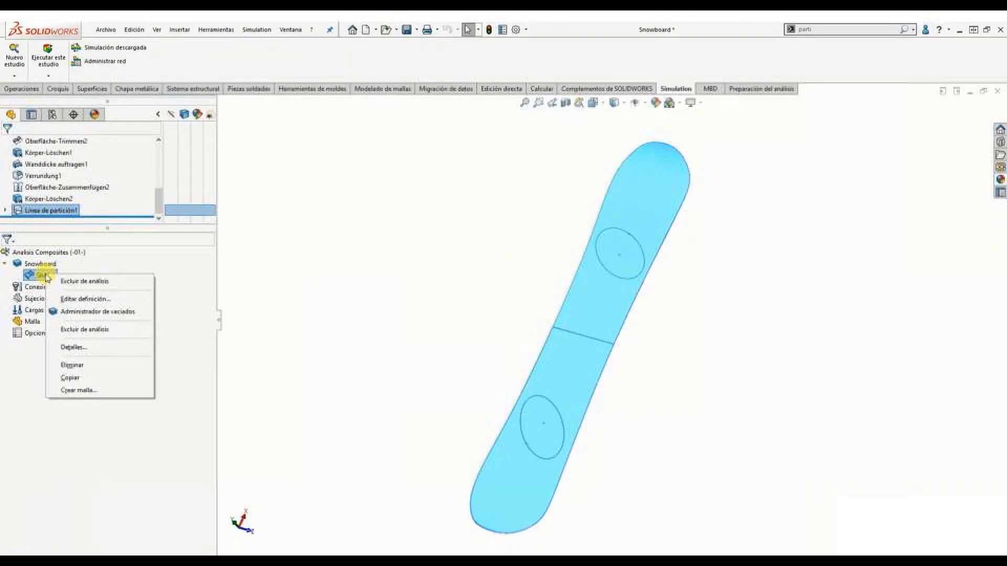
{"action": "left_click", "coordinate": [117, 300]}
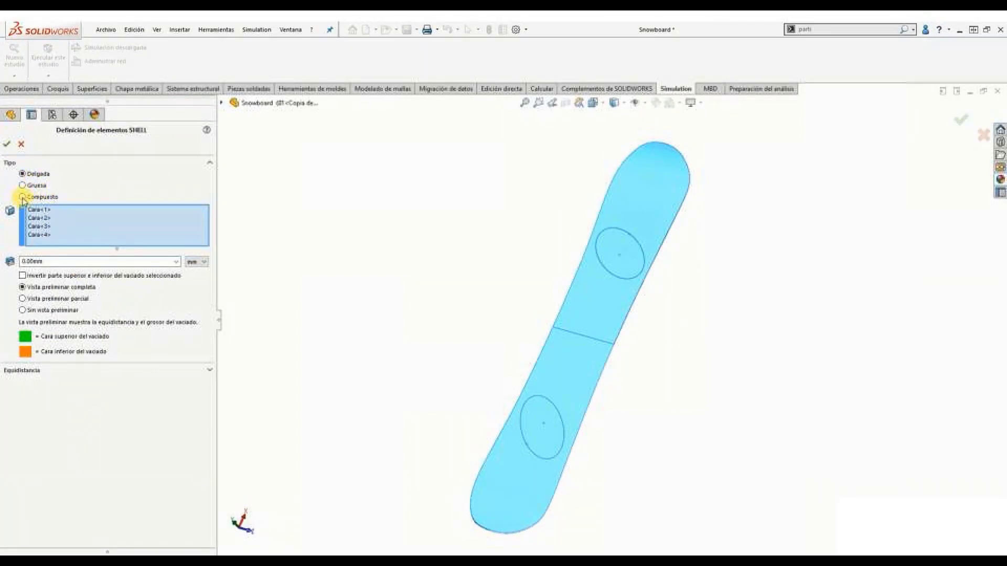
{"action": "left_click", "coordinate": [22, 198]}
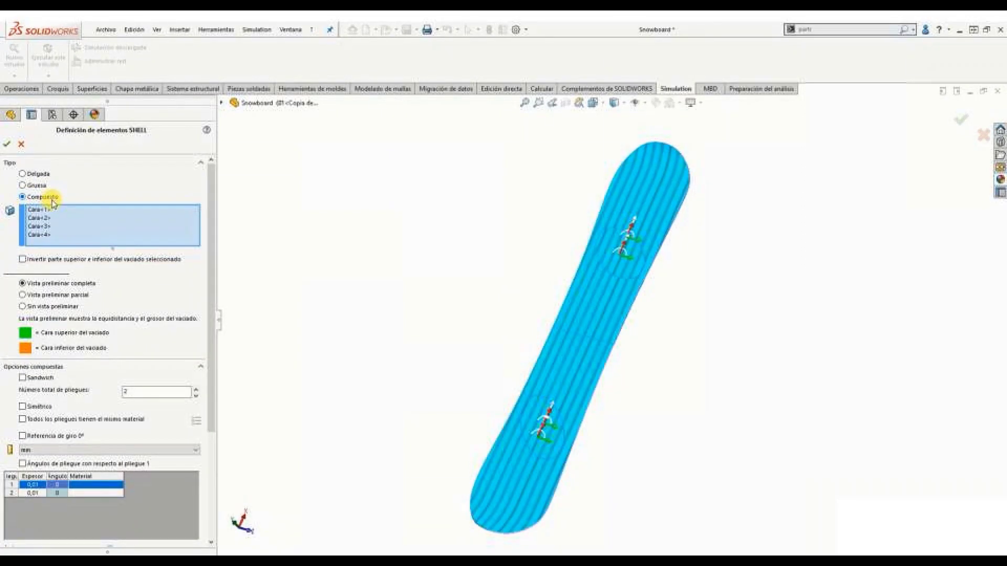
{"action": "left_click", "coordinate": [197, 390]}
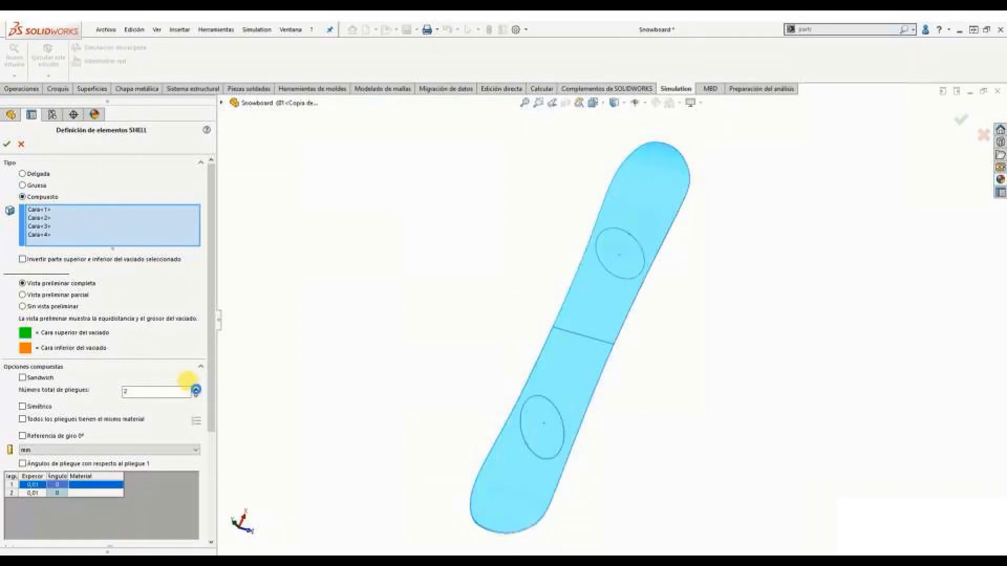
{"action": "left_click", "coordinate": [197, 390]}
{"action": "left_click", "coordinate": [196, 390]}
{"action": "left_click", "coordinate": [196, 390]}
Step: Define ply 1 with a thickness of 1 mm, an angle of 0° and the material Acero aleado
{"action": "left_click_drag", "start_coordinate": [212, 387], "coordinate": [203, 452]}
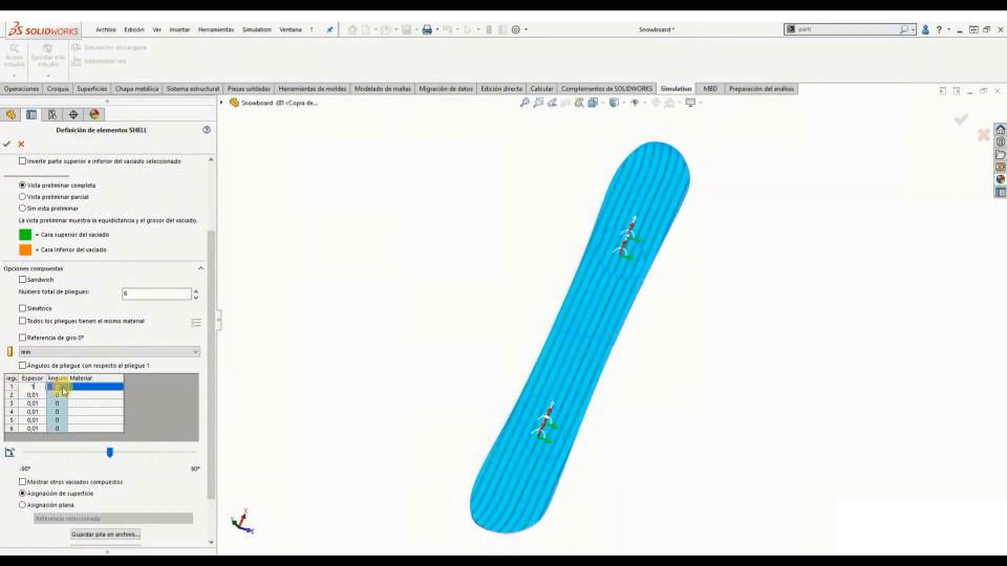
{"action": "left_click", "coordinate": [60, 389]}
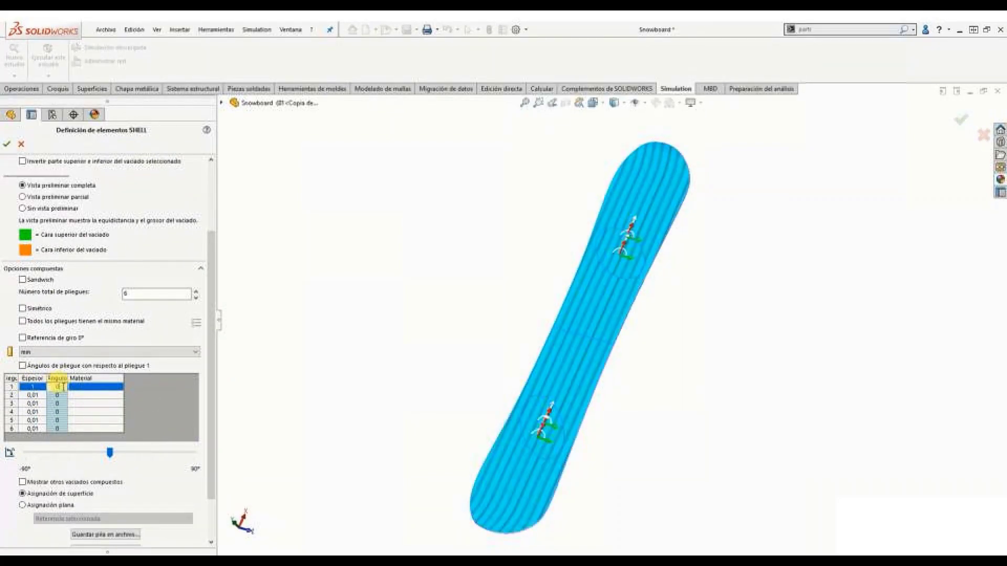
{"action": "left_click", "coordinate": [79, 389]}
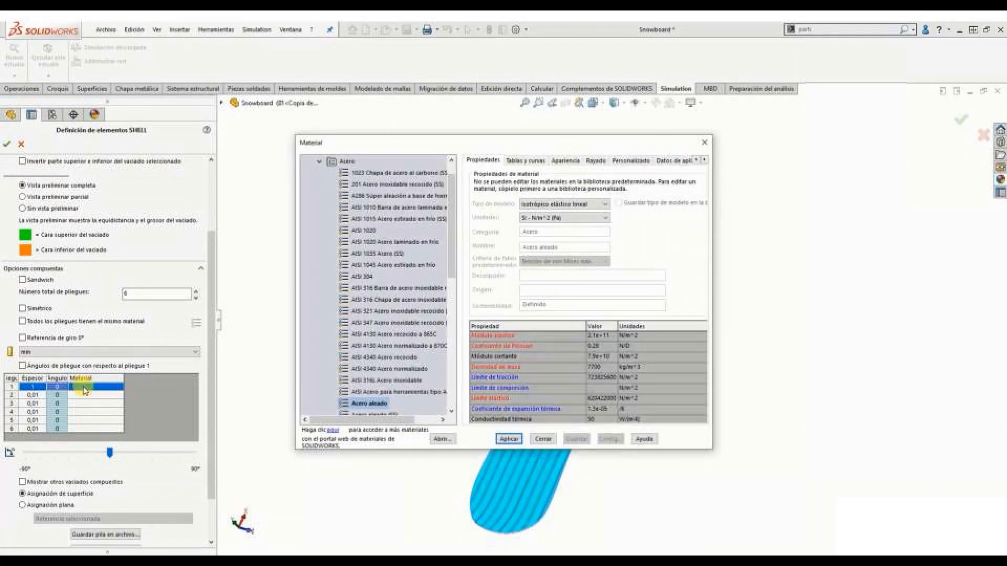
{"action": "left_click", "coordinate": [507, 439]}
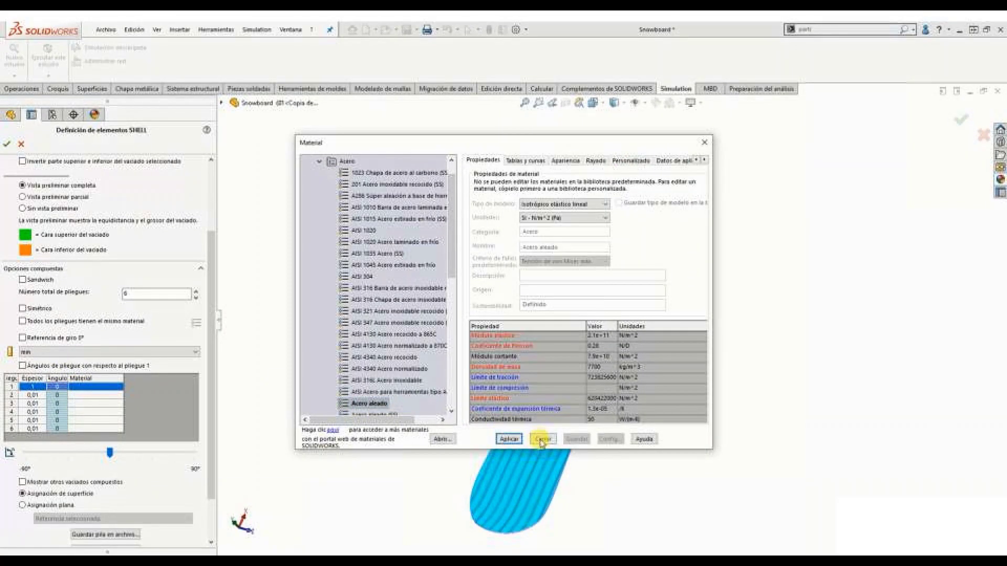
Step: Set ply 2 to a thickness of 1.5 mm and an angle of 45°
{"action": "left_click", "coordinate": [37, 396]}
{"action": "left_click_drag", "start_coordinate": [38, 395], "coordinate": [26, 394]}
{"action": "type", "text": "1,5"}
{"action": "left_click", "coordinate": [61, 397]}
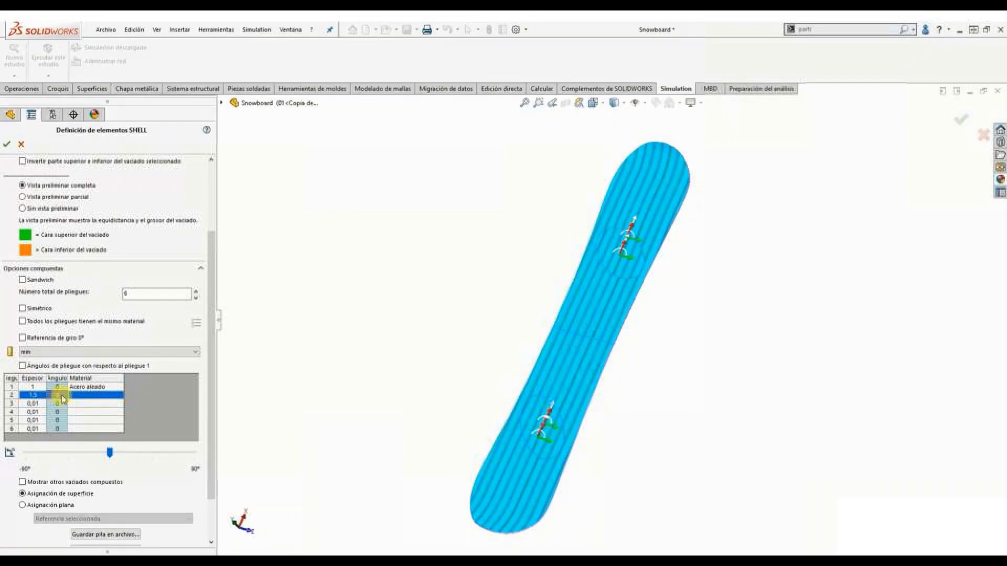
{"action": "key", "text": "BackSpace"}
{"action": "type", "text": "45"}
Step: Assign the custom material Hexcel AS4C - Fibra de carbono from the Fibras y maderas category to ply 2
{"action": "left_click", "coordinate": [80, 398]}
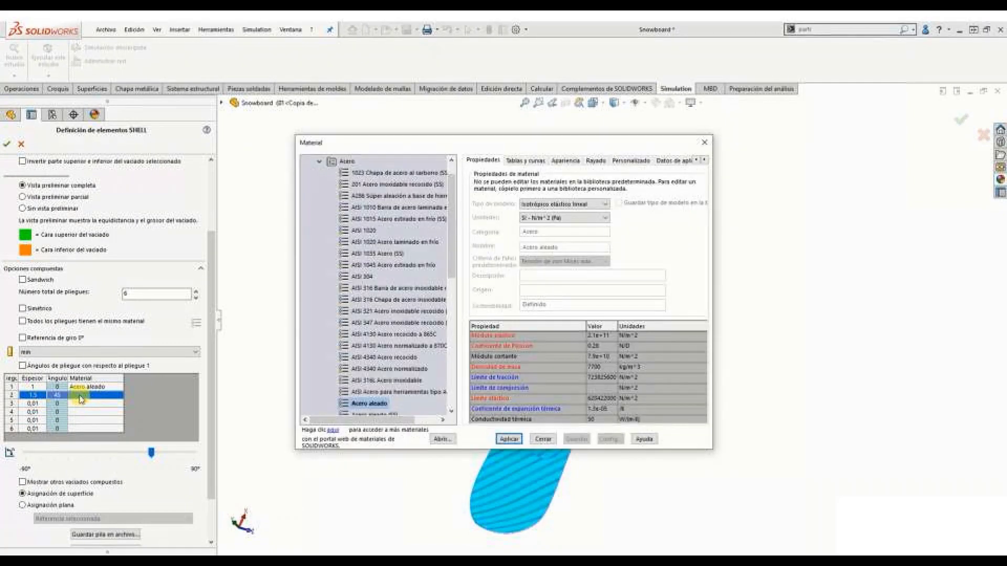
{"action": "left_click_drag", "start_coordinate": [462, 272], "coordinate": [424, 399]}
{"action": "double_click", "coordinate": [341, 402]}
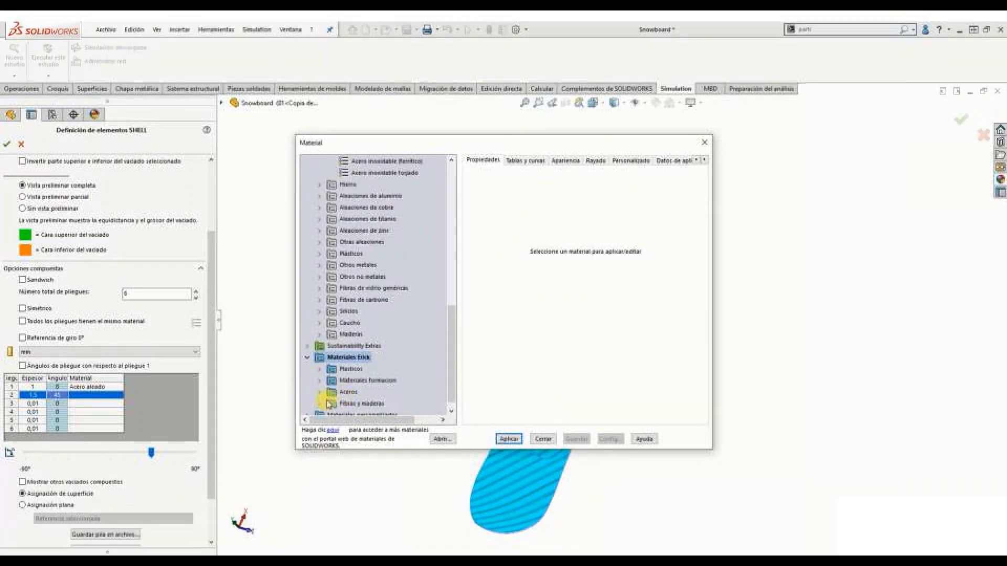
{"action": "left_click", "coordinate": [319, 403]}
{"action": "left_click", "coordinate": [362, 346]}
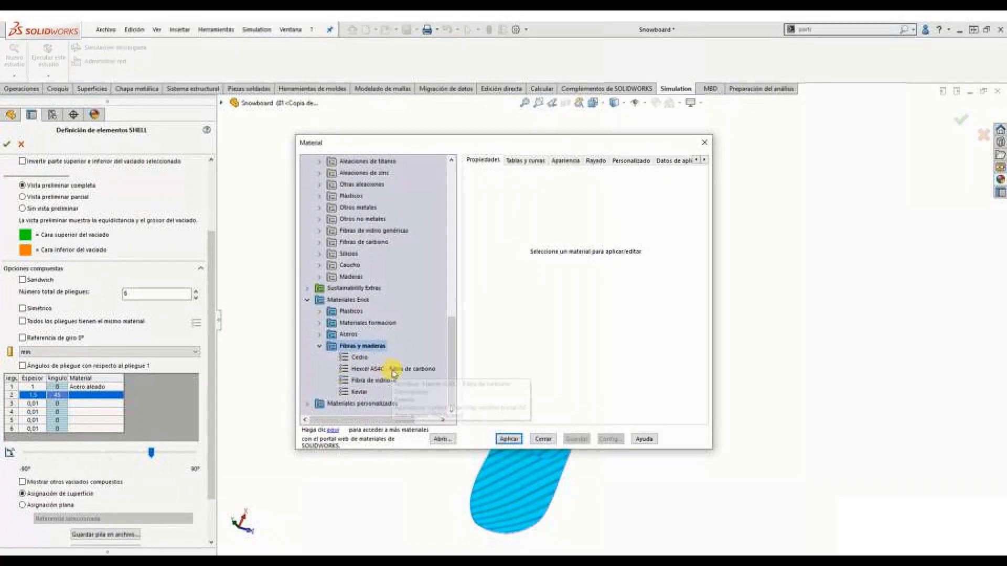
{"action": "left_click", "coordinate": [426, 370]}
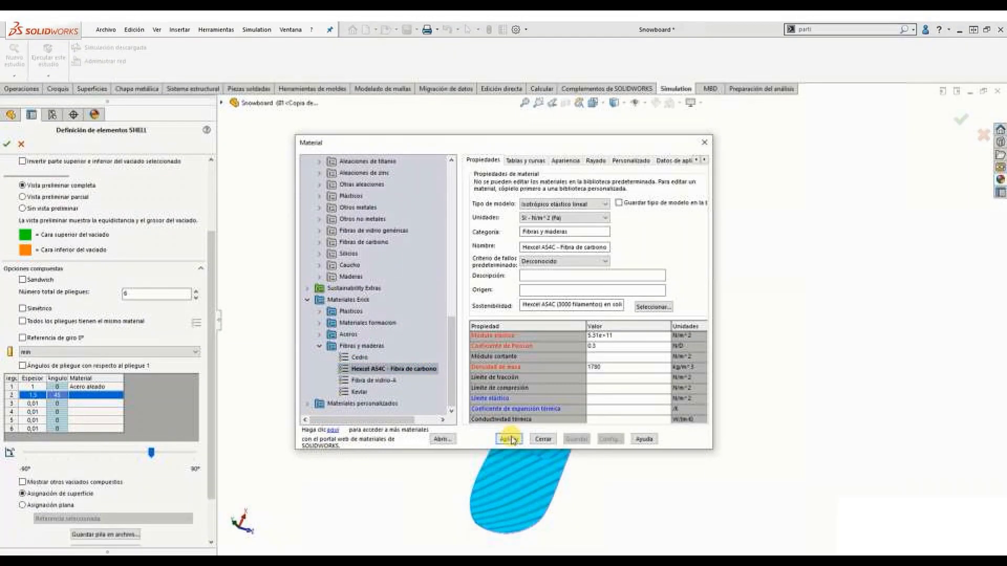
{"action": "left_click", "coordinate": [544, 440]}
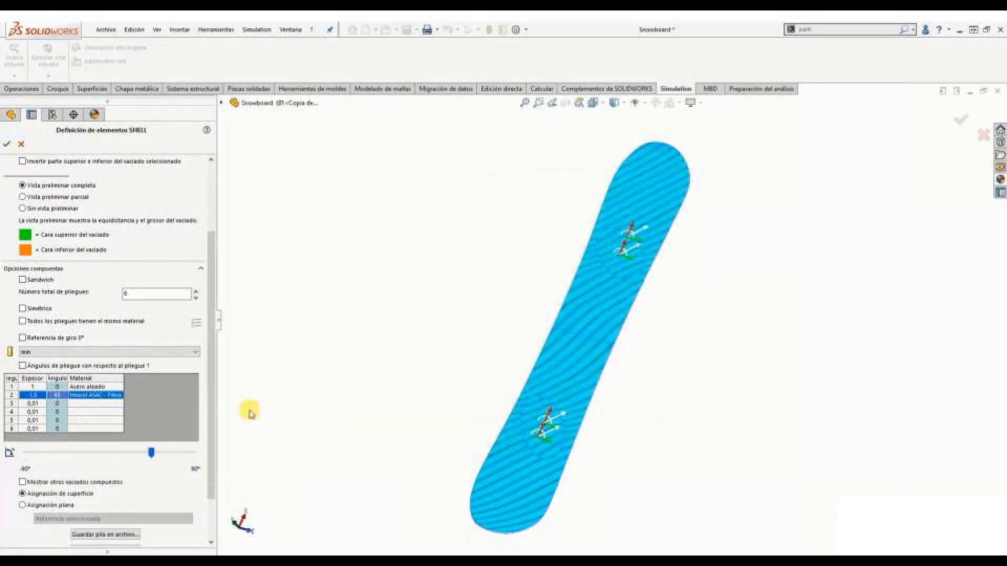
Step: Set ply 3 to a thickness of 1.5 mm and an angle of -45°
{"action": "left_click", "coordinate": [31, 403]}
{"action": "left_click", "coordinate": [27, 403]}
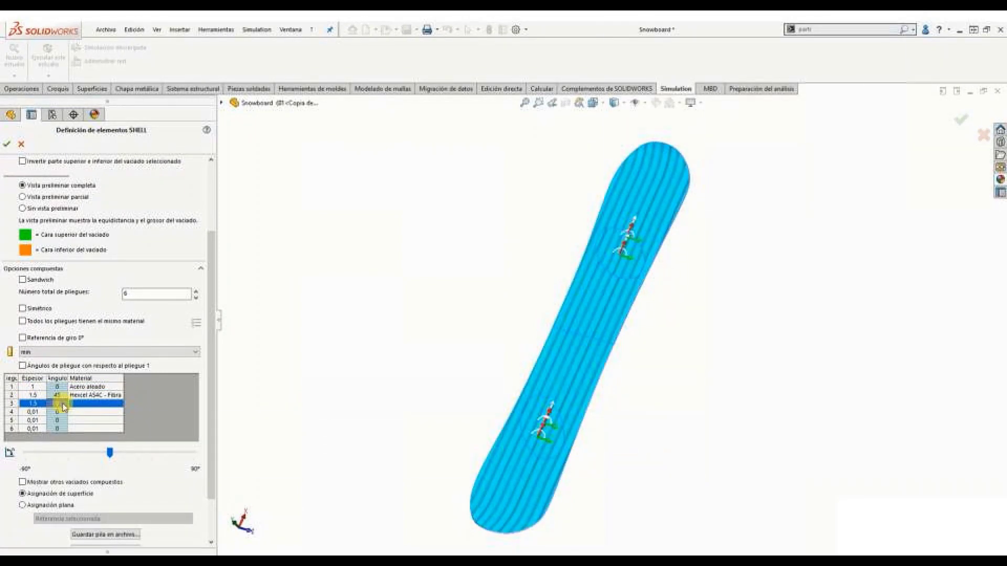
{"action": "type", "text": "-45"}
Step: Assign Hexcel AS4C - Fibra de carbono from the custom Fibras y maderas category to ply 3
{"action": "left_click", "coordinate": [90, 407]}
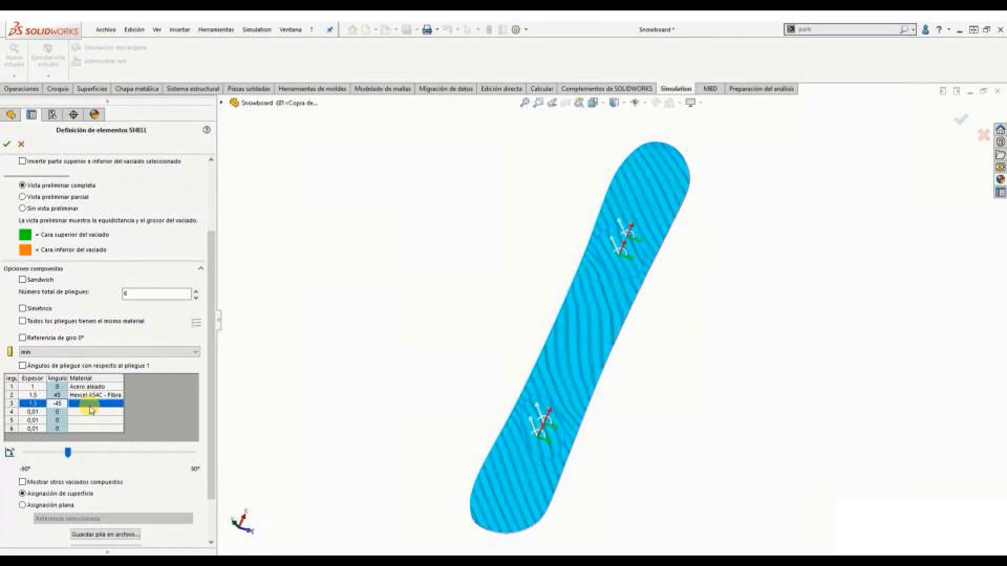
{"action": "left_click", "coordinate": [91, 408]}
{"action": "left_click_drag", "start_coordinate": [452, 247], "coordinate": [443, 390]}
{"action": "left_click", "coordinate": [309, 393]}
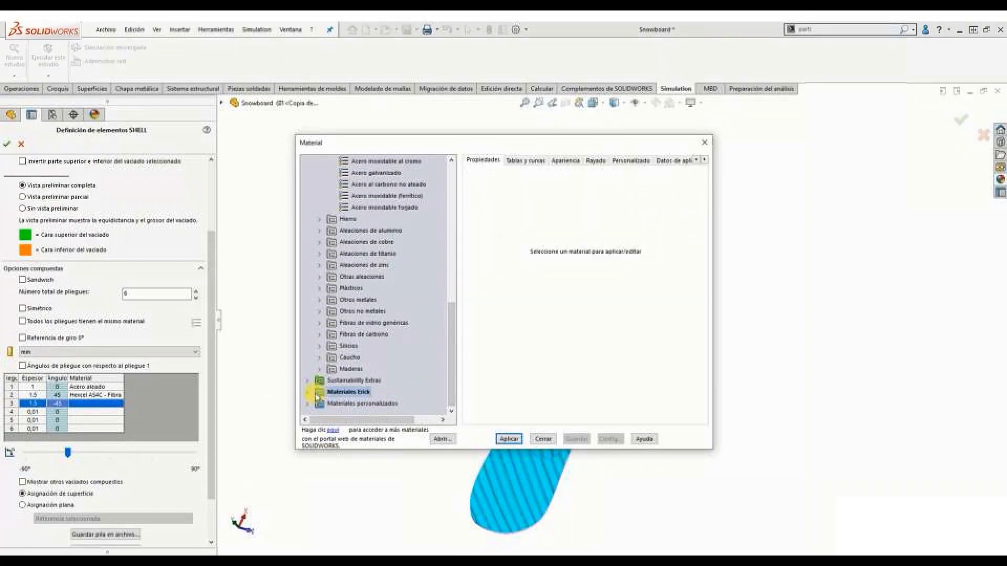
{"action": "left_click", "coordinate": [319, 404]}
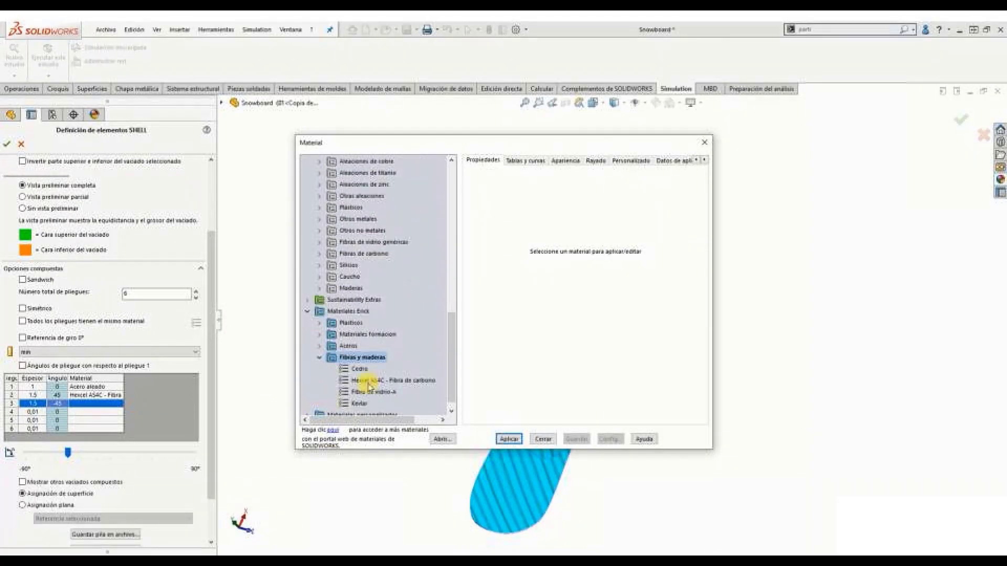
{"action": "left_click", "coordinate": [365, 370]}
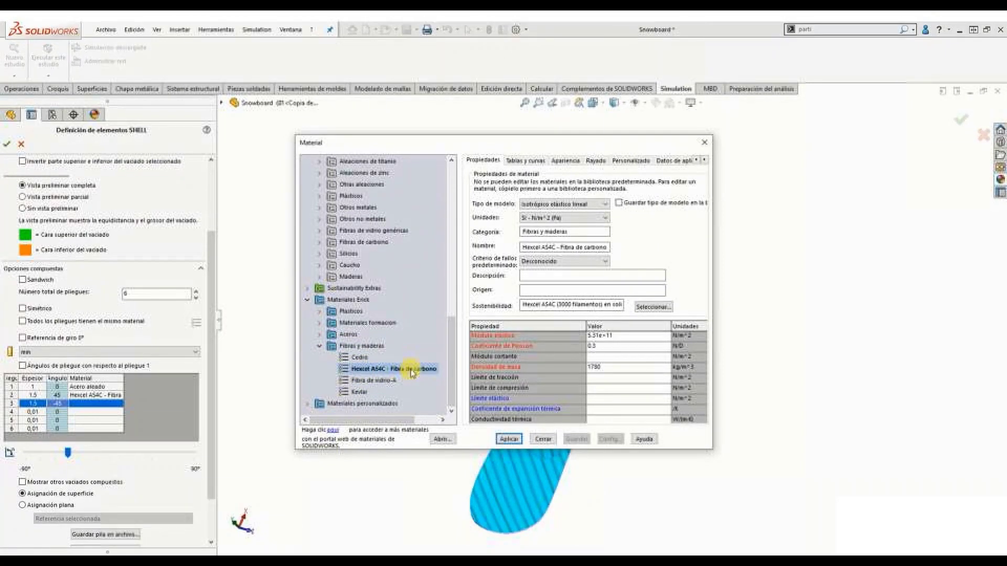
{"action": "left_click", "coordinate": [509, 439]}
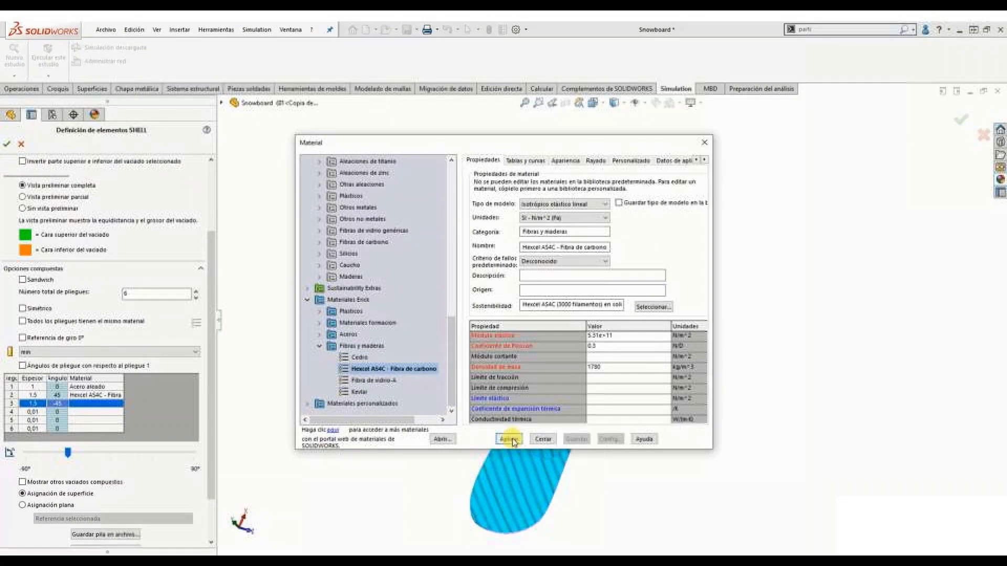
{"action": "left_click", "coordinate": [543, 439]}
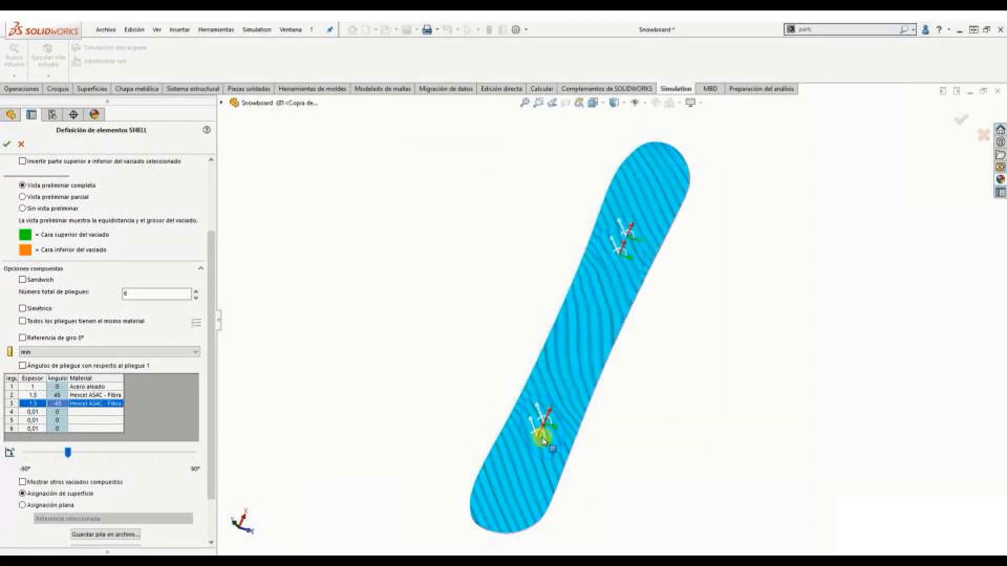
Step: Set the thickness of ply 4 to 2 mm with its angle at 0°
{"action": "left_click", "coordinate": [37, 413]}
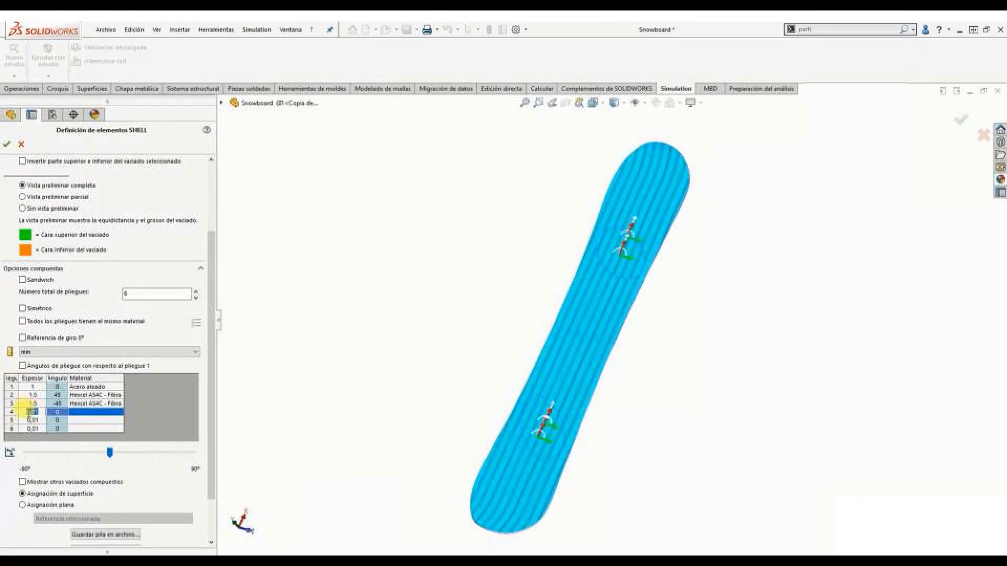
{"action": "left_click", "coordinate": [57, 412]}
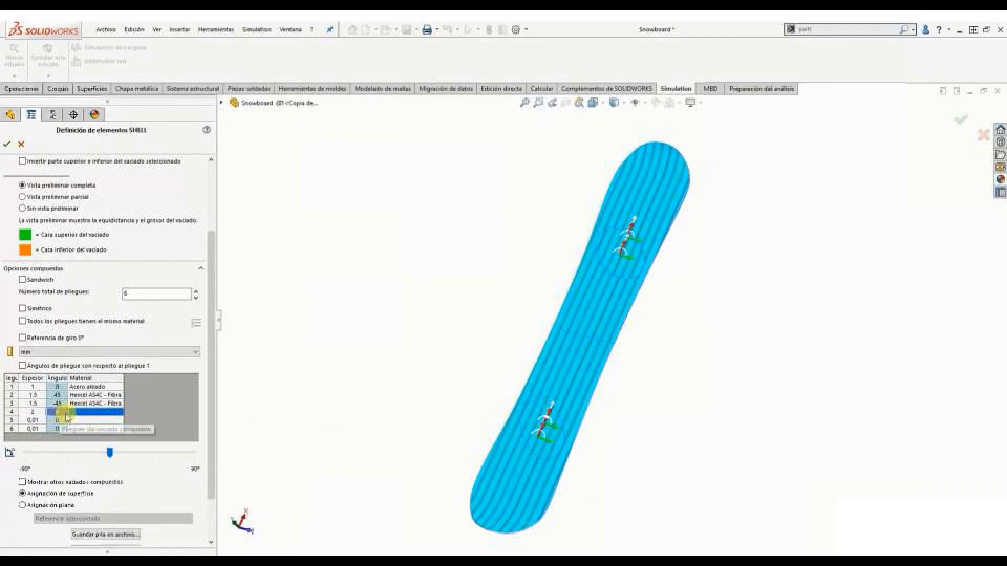
{"action": "left_click", "coordinate": [74, 413]}
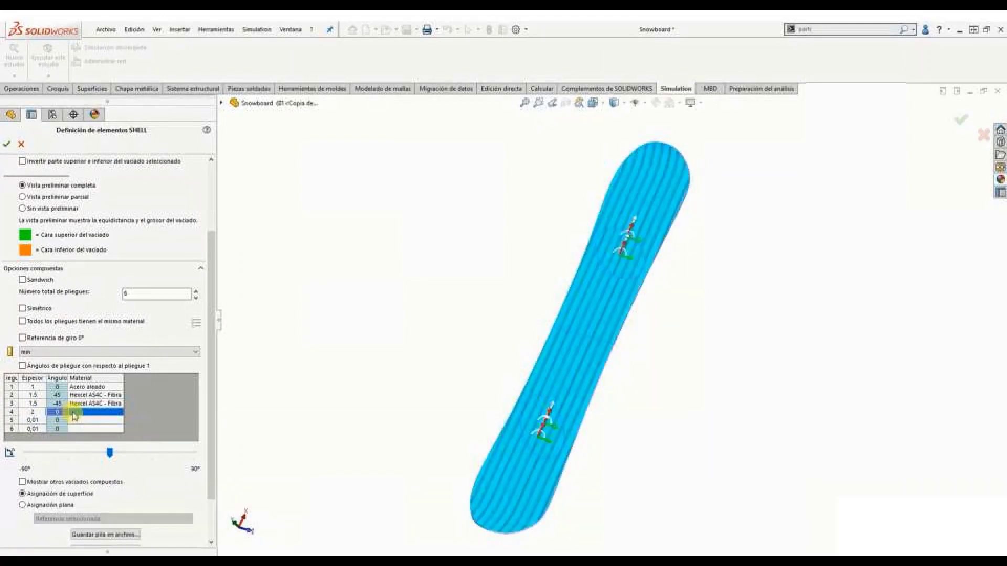
Step: Assign the custom material Cedro from the Fibras y maderas category to ply 4
{"action": "left_click", "coordinate": [82, 416]}
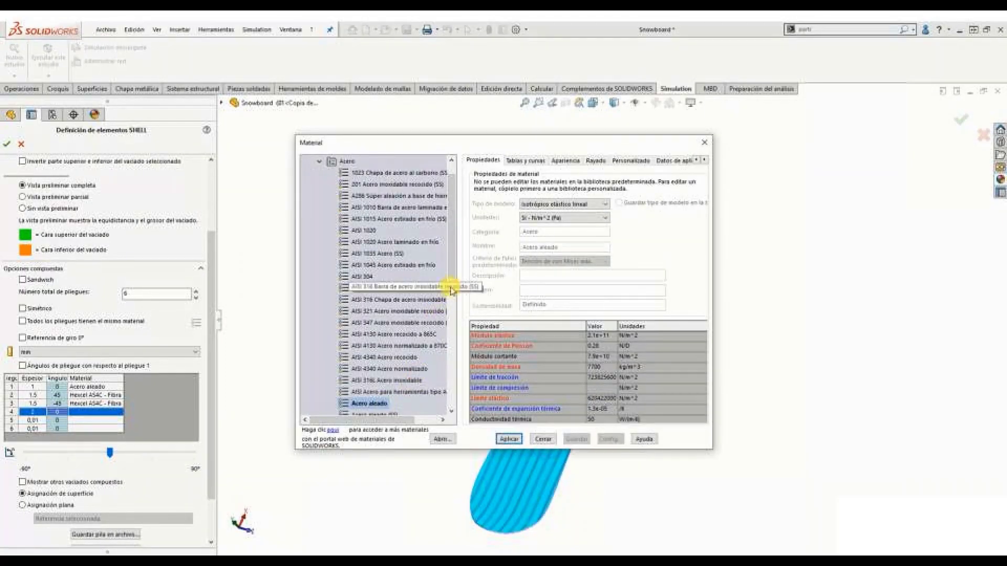
{"action": "left_click_drag", "start_coordinate": [454, 278], "coordinate": [450, 408]}
{"action": "double_click", "coordinate": [317, 392]}
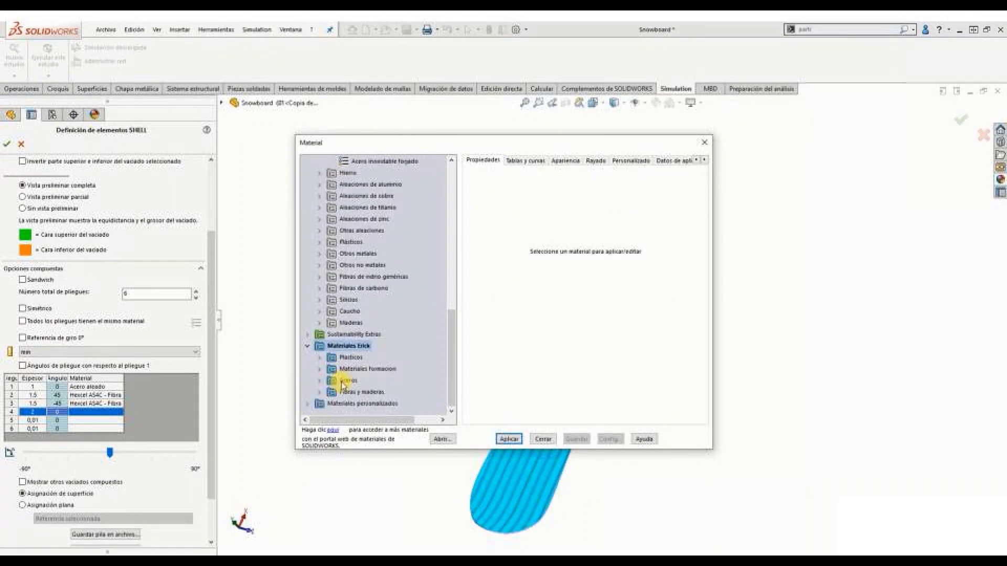
{"action": "double_click", "coordinate": [325, 393]}
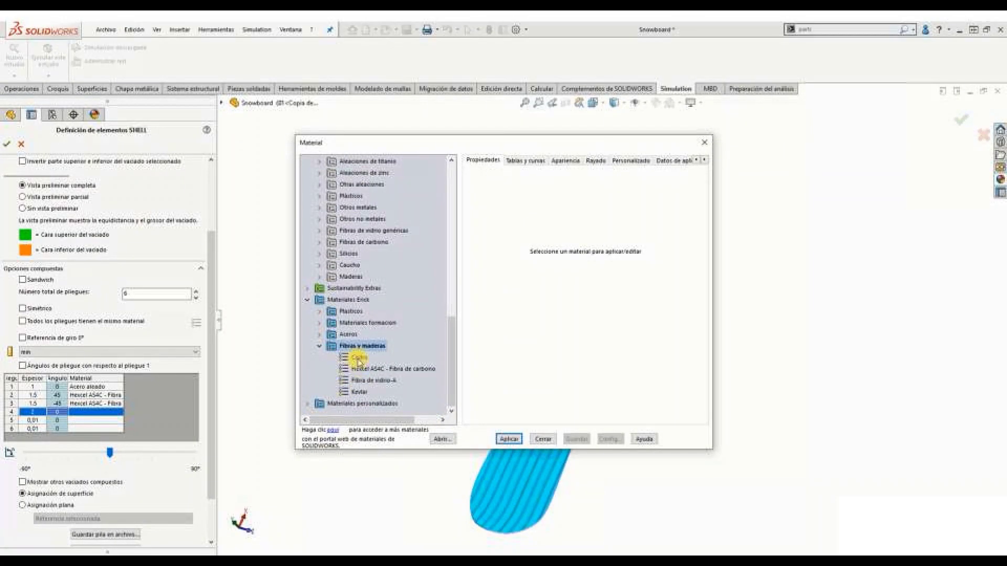
{"action": "left_click", "coordinate": [359, 359]}
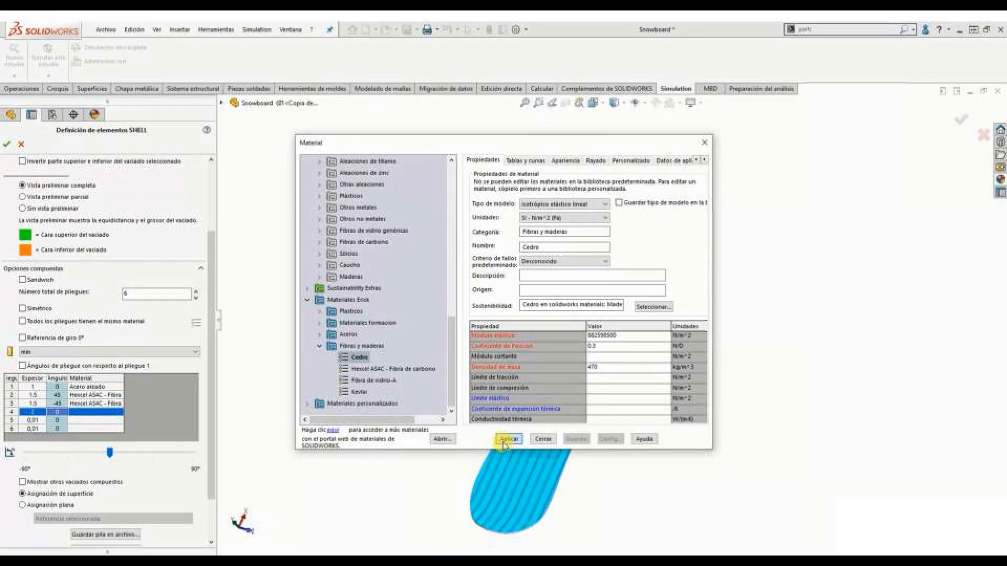
{"action": "left_click", "coordinate": [543, 440]}
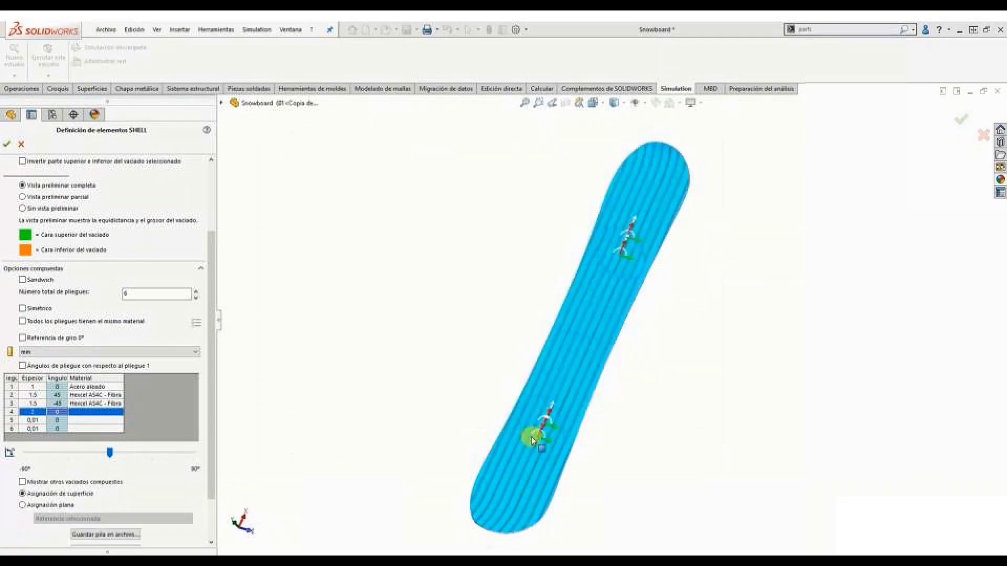
Step: Set ply 5 to a thickness of 1 mm and an angle of 45°
{"action": "left_click", "coordinate": [59, 421]}
{"action": "double_click", "coordinate": [32, 421]}
{"action": "type", "text": "1"}
{"action": "left_click", "coordinate": [60, 420]}
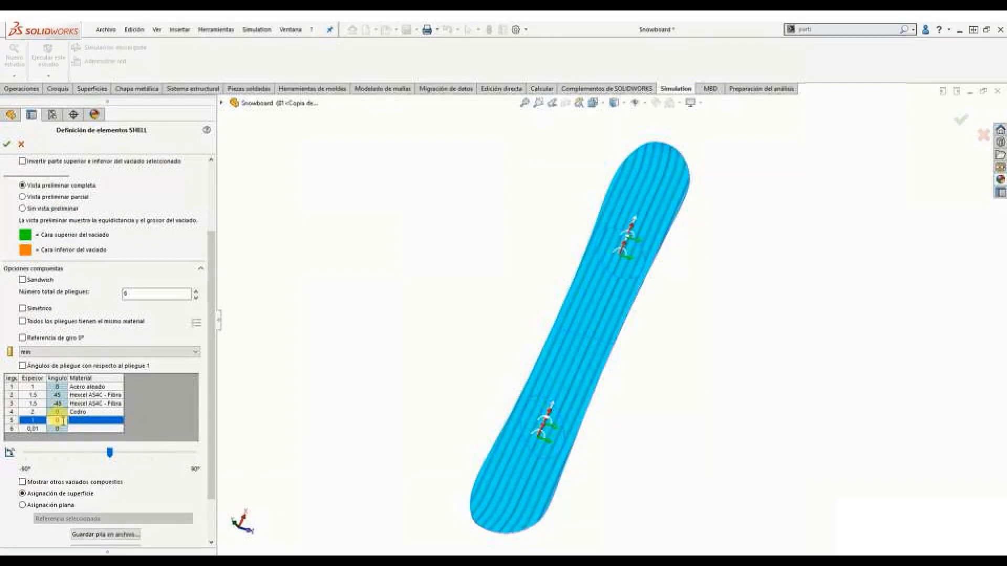
{"action": "key", "text": "BackSpace"}
Step: Assign the custom material Kevlar from the Fibras y maderas category to ply 5
{"action": "left_click", "coordinate": [81, 424]}
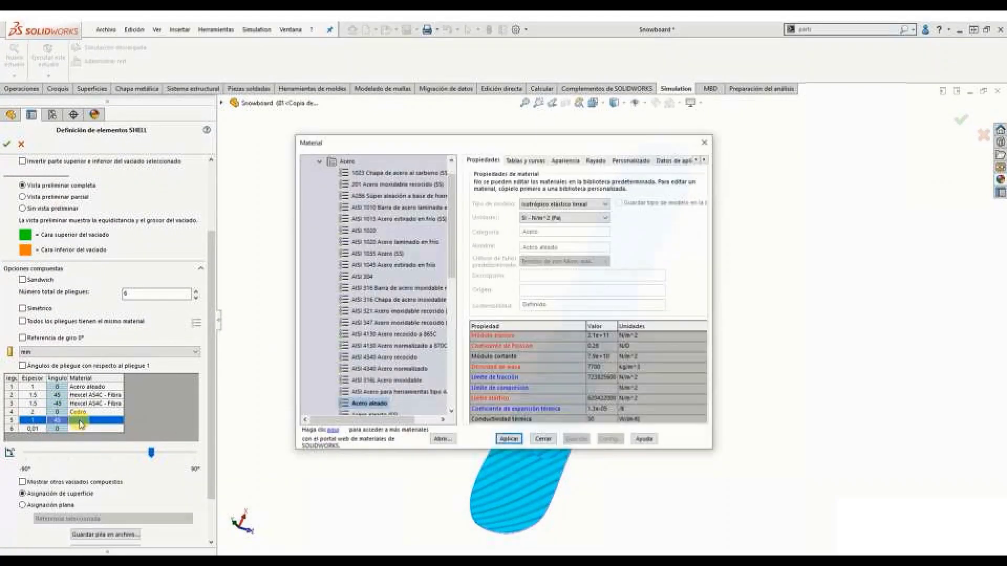
{"action": "left_click_drag", "start_coordinate": [450, 252], "coordinate": [453, 389]}
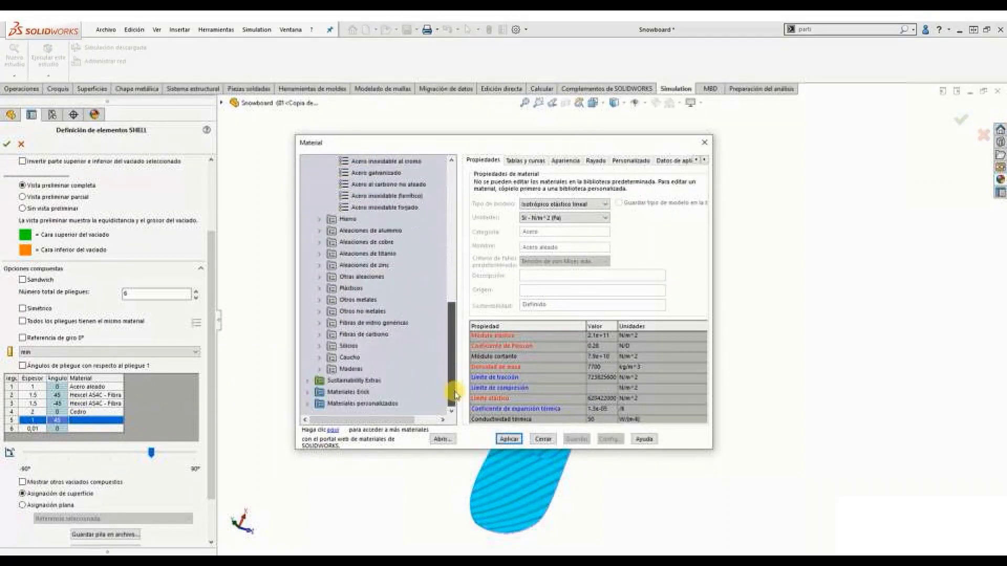
{"action": "left_click", "coordinate": [311, 395]}
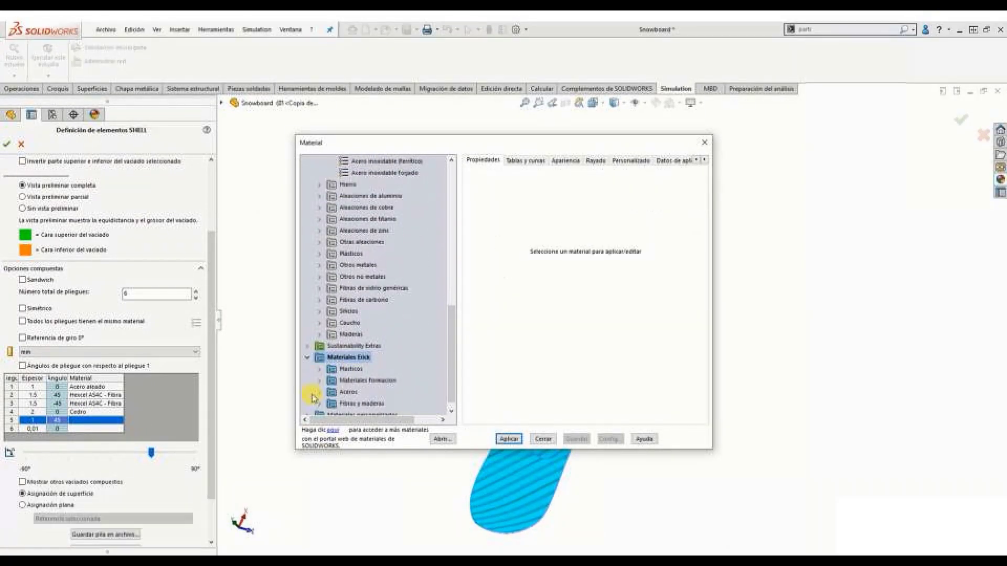
{"action": "left_click", "coordinate": [320, 402]}
{"action": "left_click", "coordinate": [359, 392]}
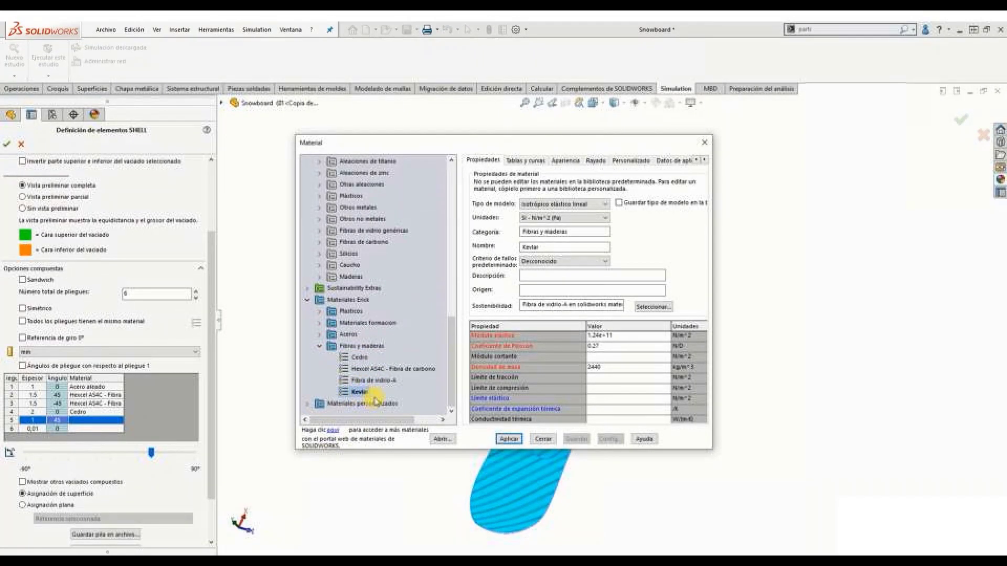
{"action": "left_click", "coordinate": [506, 439]}
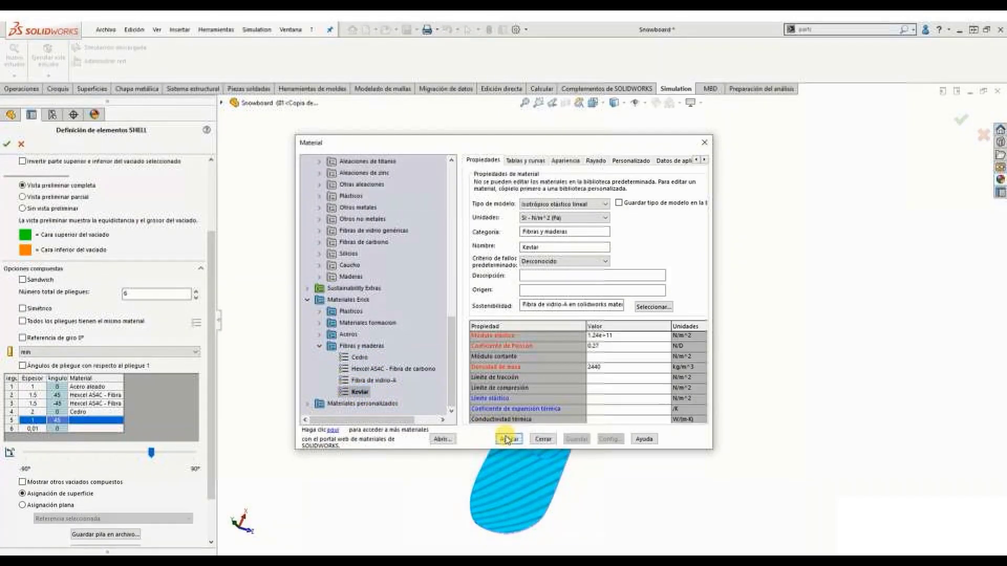
{"action": "left_click", "coordinate": [543, 439]}
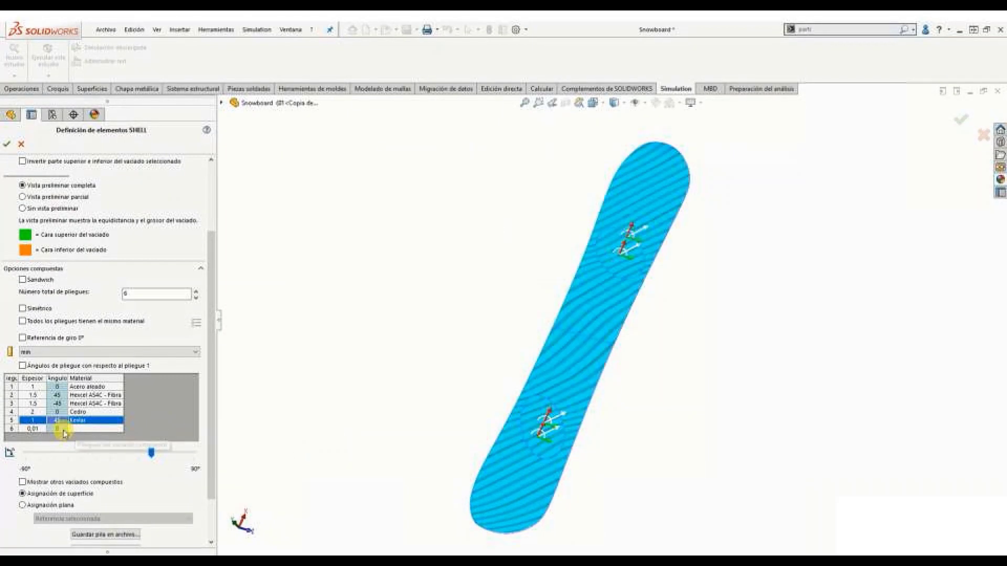
Step: Set ply 6 to a thickness of 1.2 mm and an angle of -45°
{"action": "left_click", "coordinate": [40, 429]}
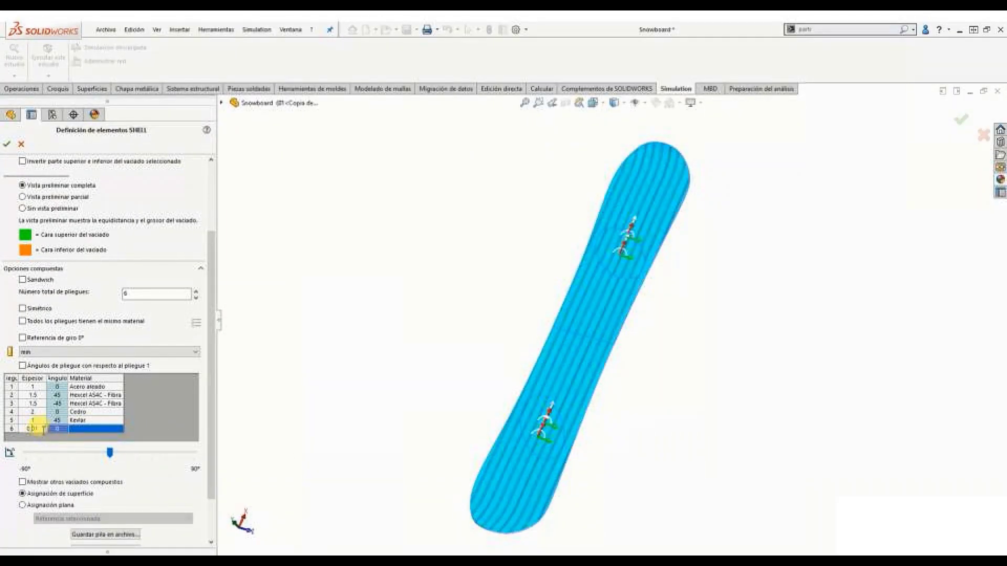
{"action": "type", "text": "1.2"}
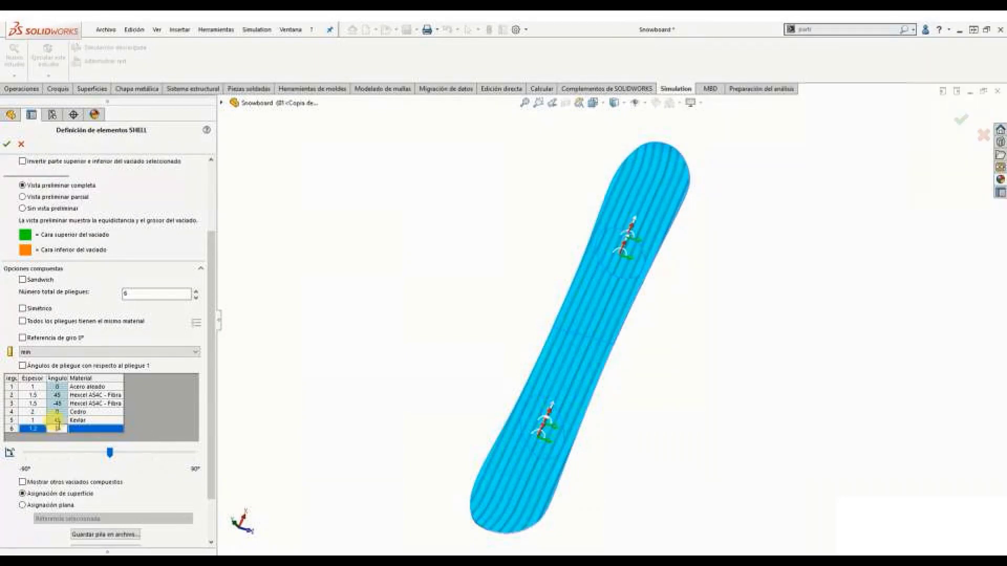
{"action": "type", "text": "-45"}
Step: Assign the custom material Fibra de vidrio-A from the Fibras y maderas category to ply 6
{"action": "left_click", "coordinate": [85, 431]}
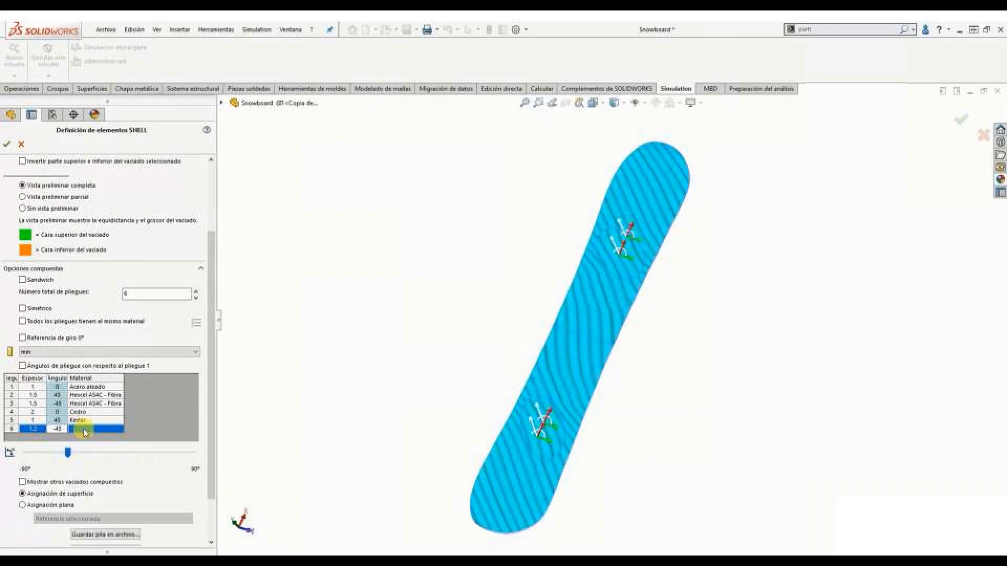
{"action": "left_click_drag", "start_coordinate": [450, 270], "coordinate": [450, 391]}
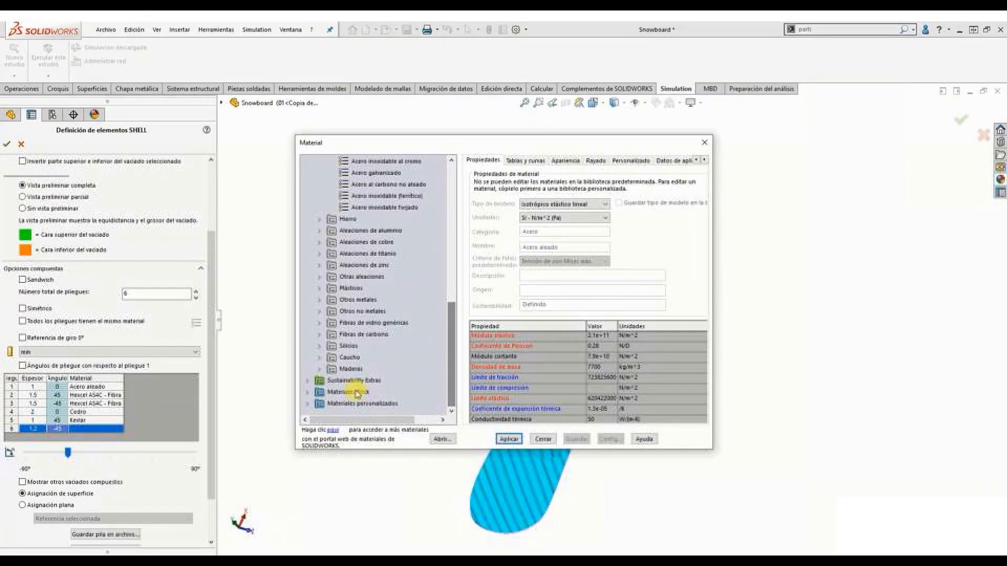
{"action": "left_click", "coordinate": [307, 392]}
{"action": "left_click", "coordinate": [320, 405]}
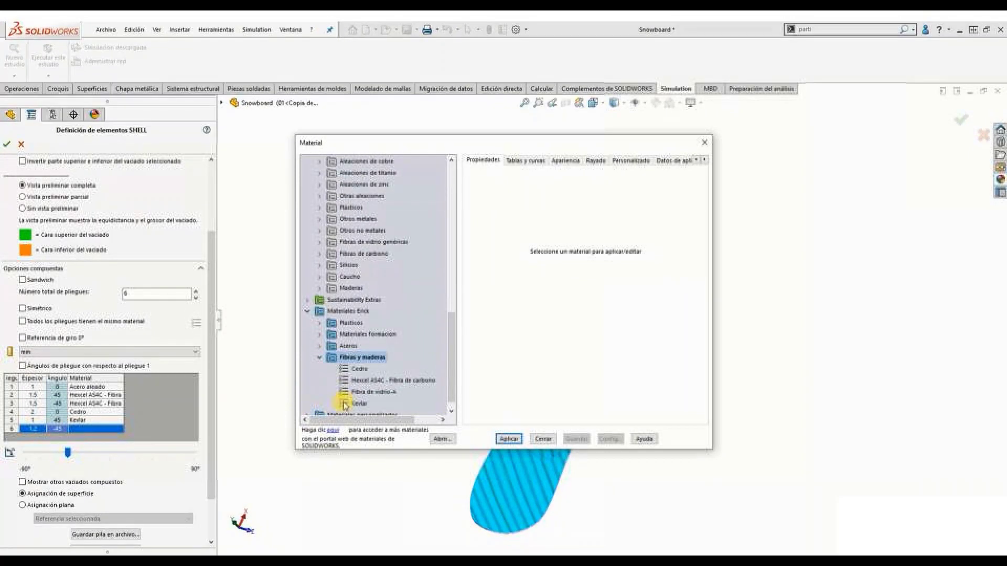
{"action": "left_click", "coordinate": [383, 393]}
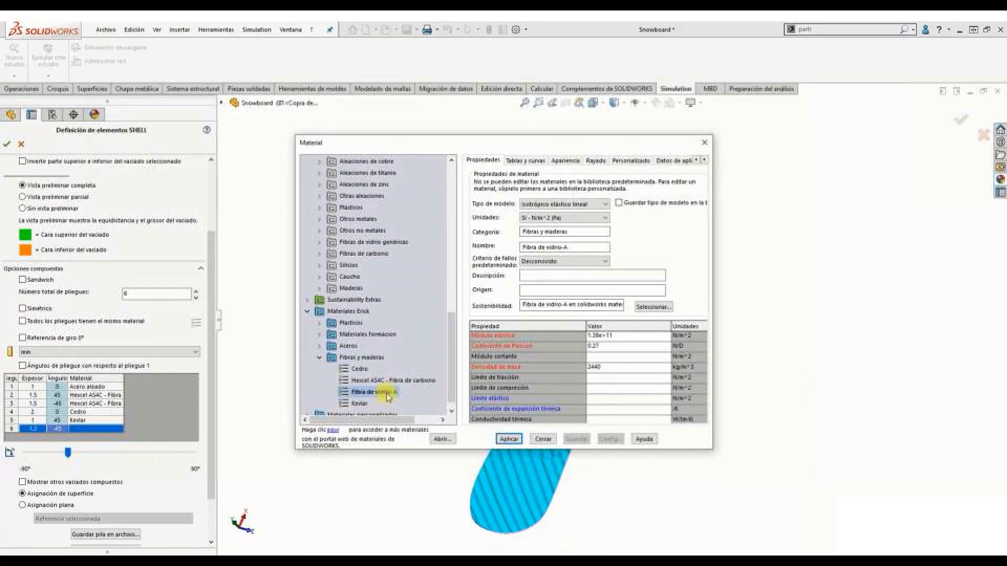
{"action": "left_click", "coordinate": [509, 440]}
Step: Examine the fibre orientation preview on the snowboard for plies 5 through 1, ending with ply 2
{"action": "left_click", "coordinate": [14, 421]}
{"action": "left_click", "coordinate": [16, 412]}
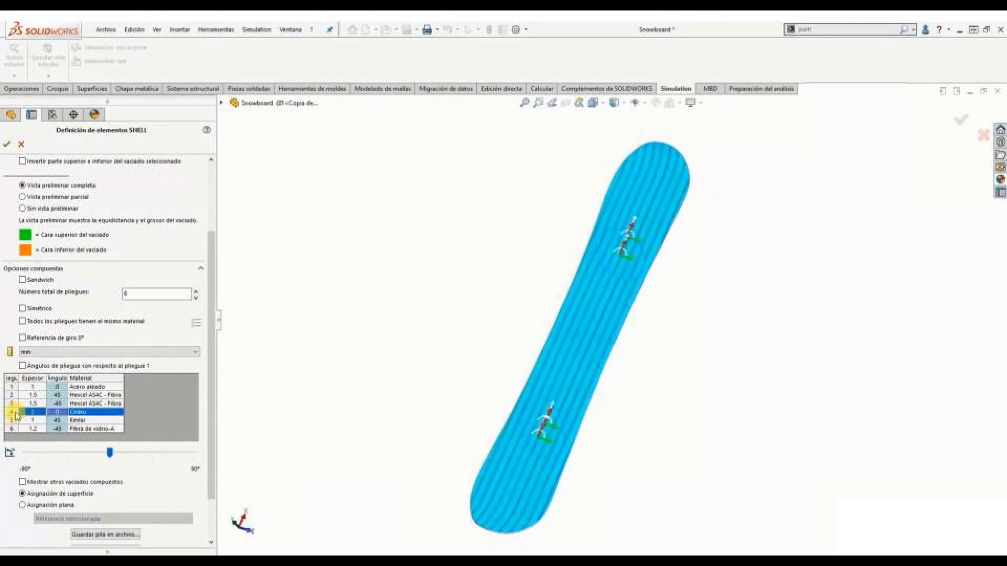
{"action": "left_click", "coordinate": [14, 404]}
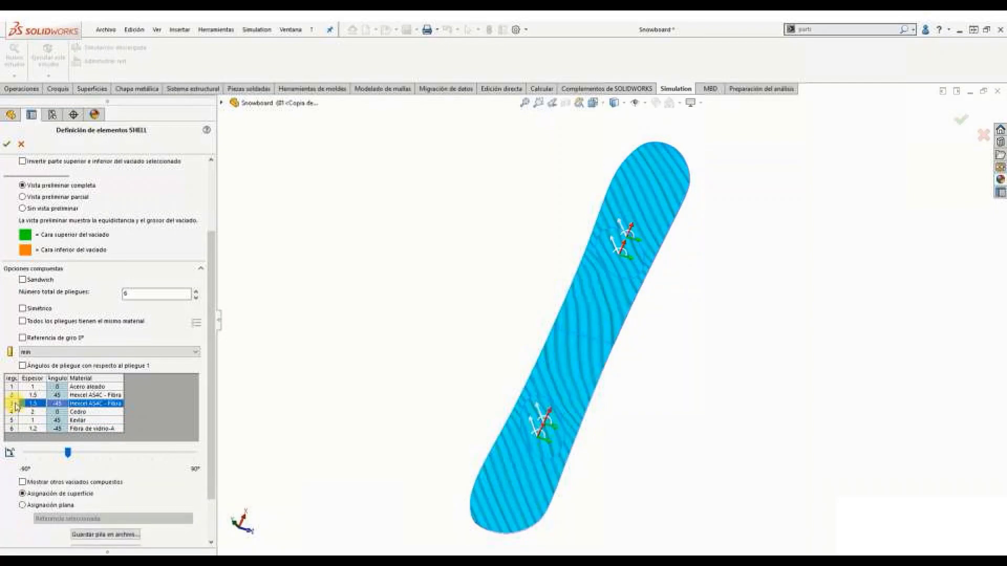
{"action": "left_click", "coordinate": [13, 396]}
{"action": "left_click", "coordinate": [12, 387]}
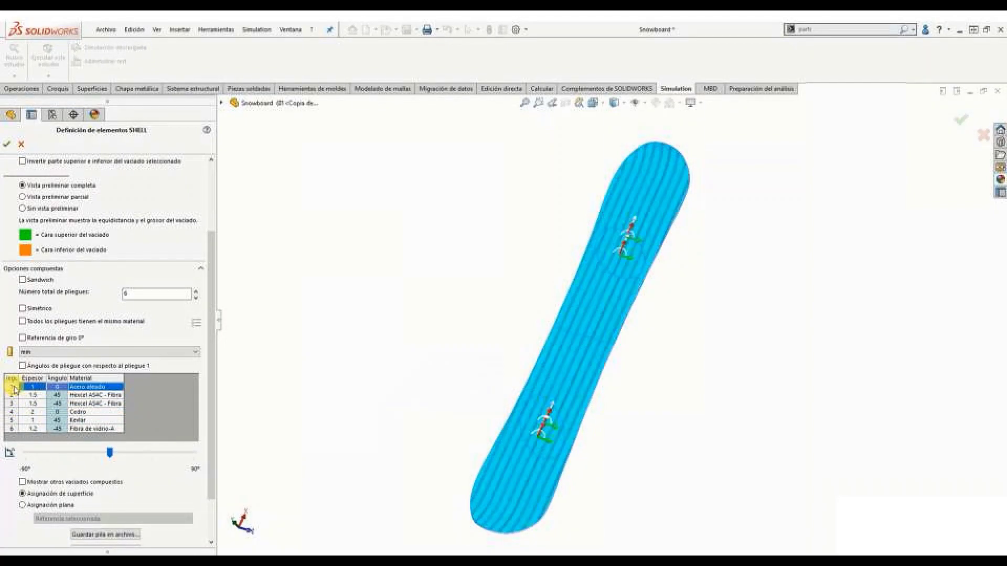
{"action": "left_click", "coordinate": [12, 396]}
{"action": "middle_click_drag", "start_coordinate": [418, 432], "coordinate": [398, 439]}
{"action": "scroll", "coordinate": [581, 397], "scroll_direction": "down", "scroll_amount": 3}
{"action": "scroll", "coordinate": [581, 397], "scroll_direction": "up", "scroll_amount": 3}
{"action": "middle_click_drag", "start_coordinate": [573, 337], "coordinate": [599, 310]}
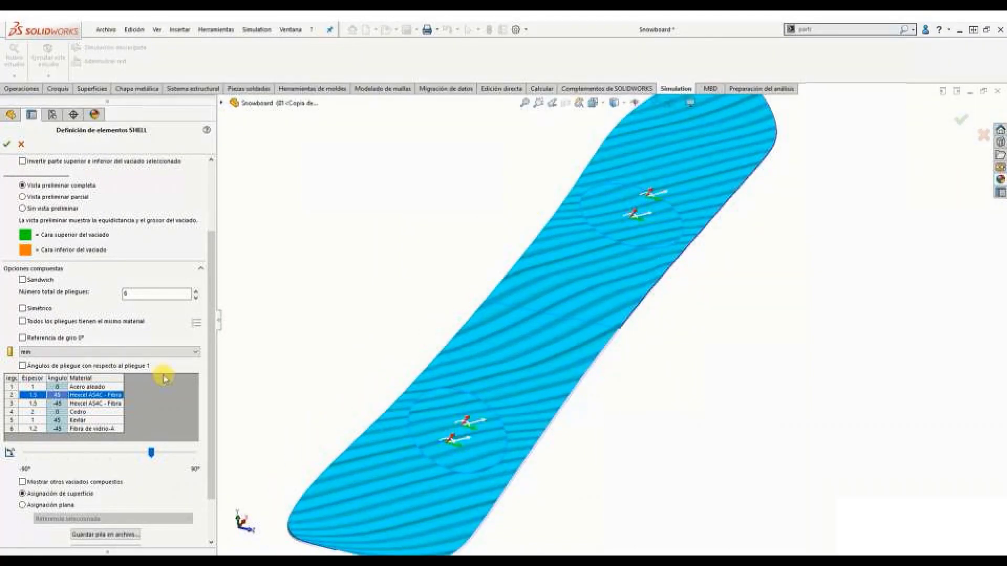
Step: Accept the six-ply composite shell definition for the snowboard
{"action": "left_click_drag", "start_coordinate": [218, 321], "coordinate": [214, 340]}
{"action": "scroll", "coordinate": [214, 341], "scroll_direction": "down", "scroll_amount": 2}
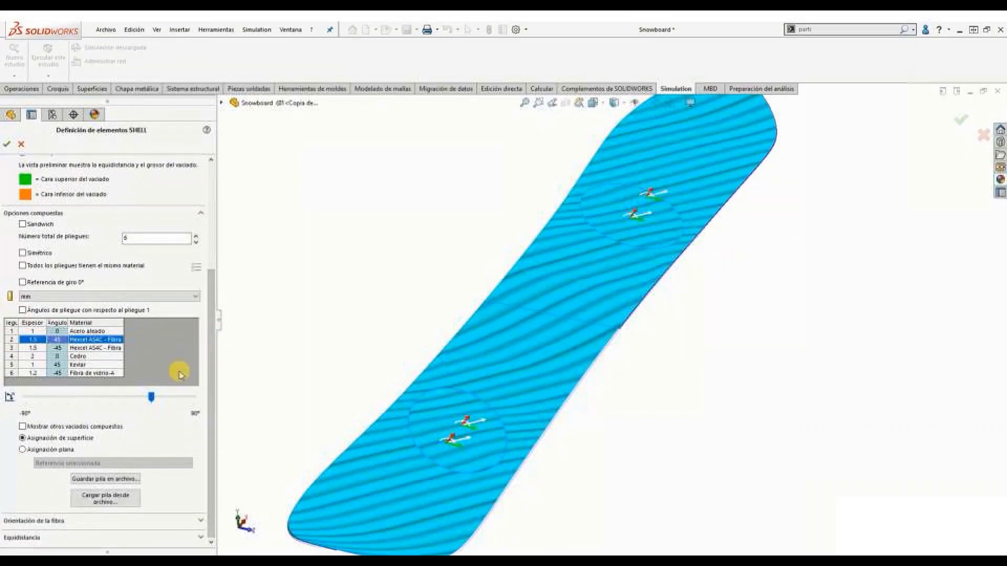
{"action": "left_click", "coordinate": [7, 145]}
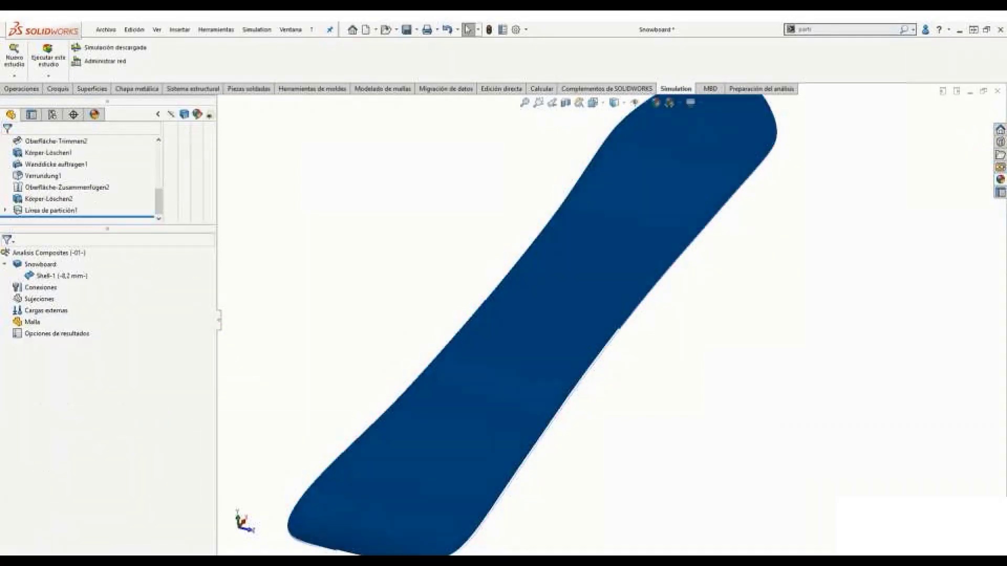